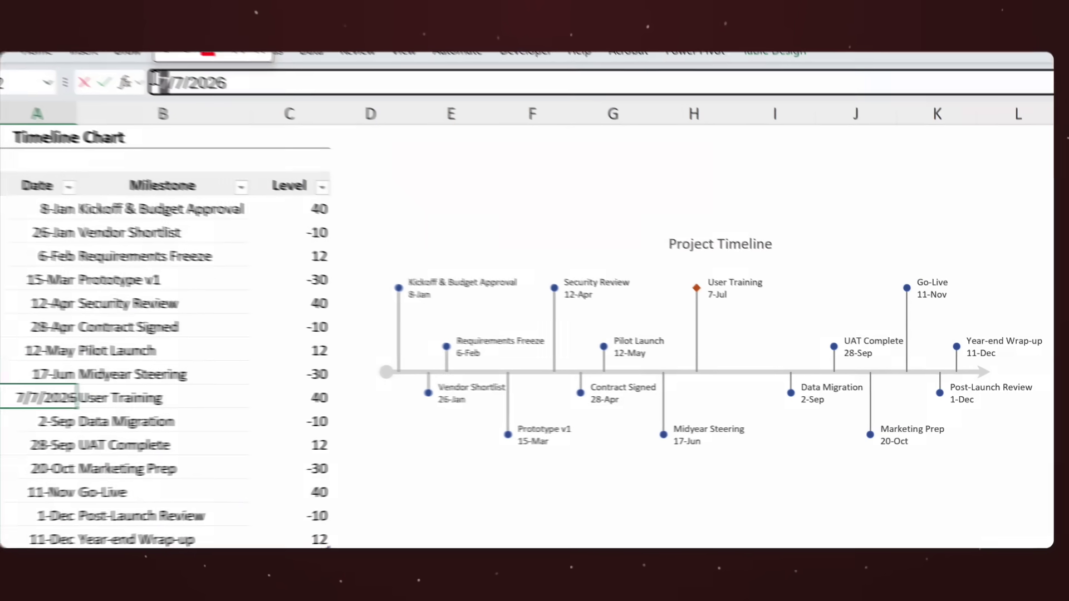
text(8/17/2026)
Reschedule User Training to 17-Aug-2026 on the finished timeline
key(Return)
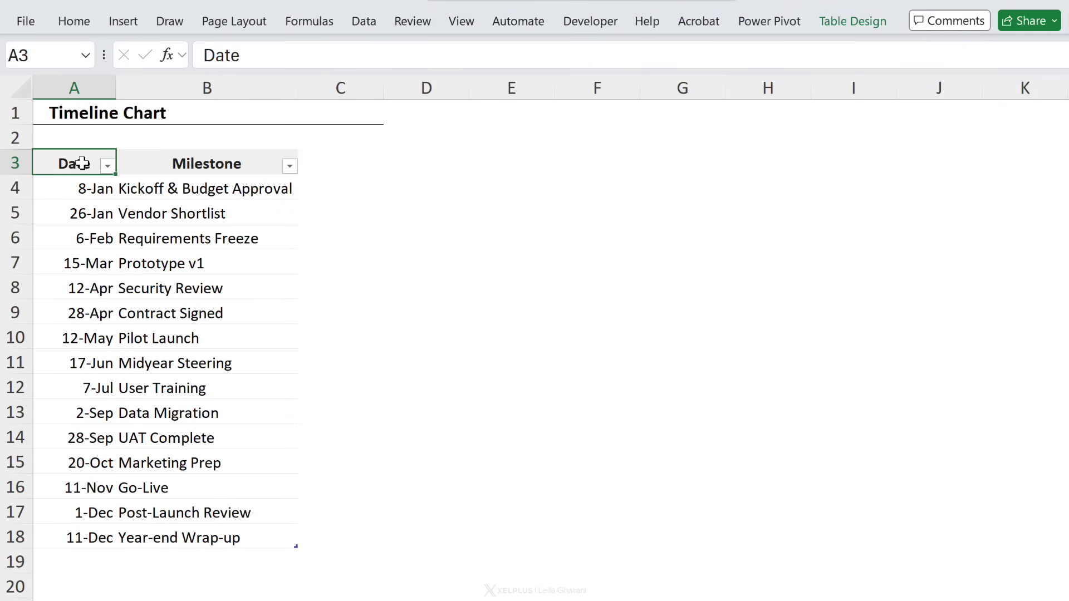
drag(81, 163, 83, 537)
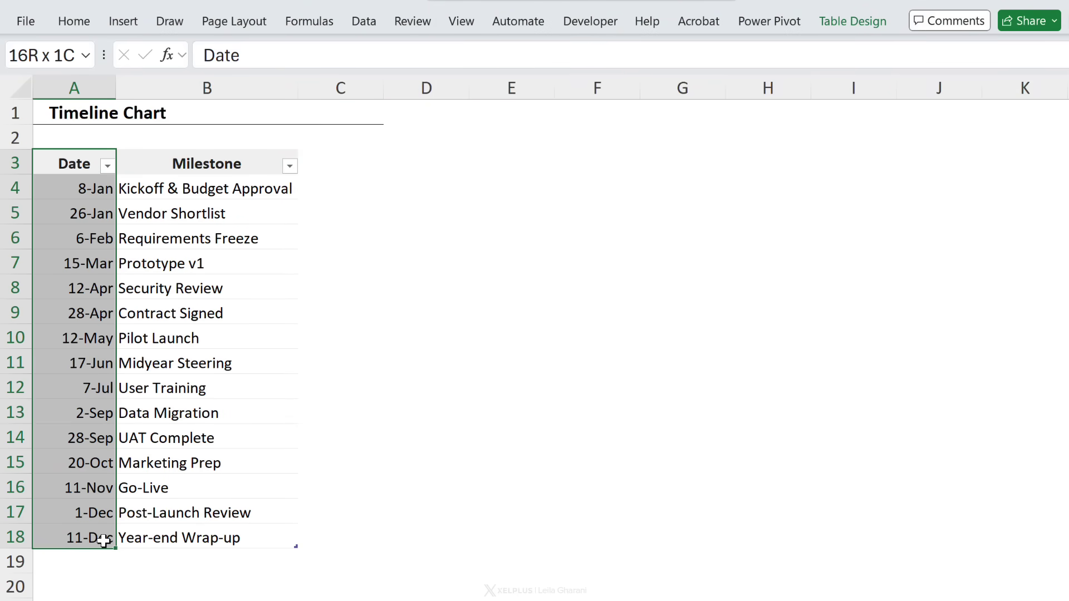
click(197, 192)
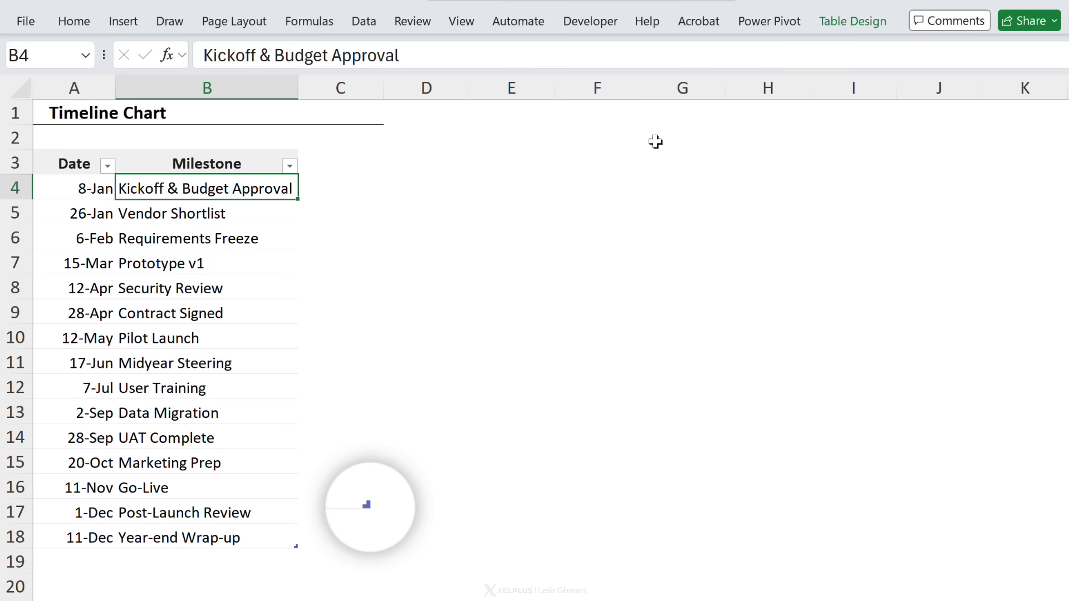
click(852, 21)
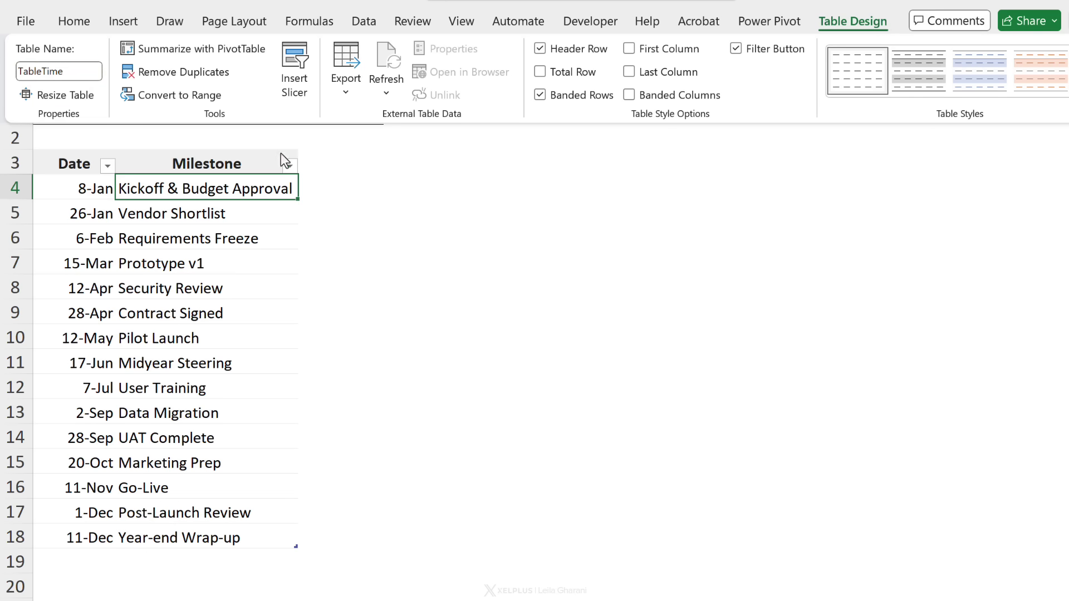
click(73, 21)
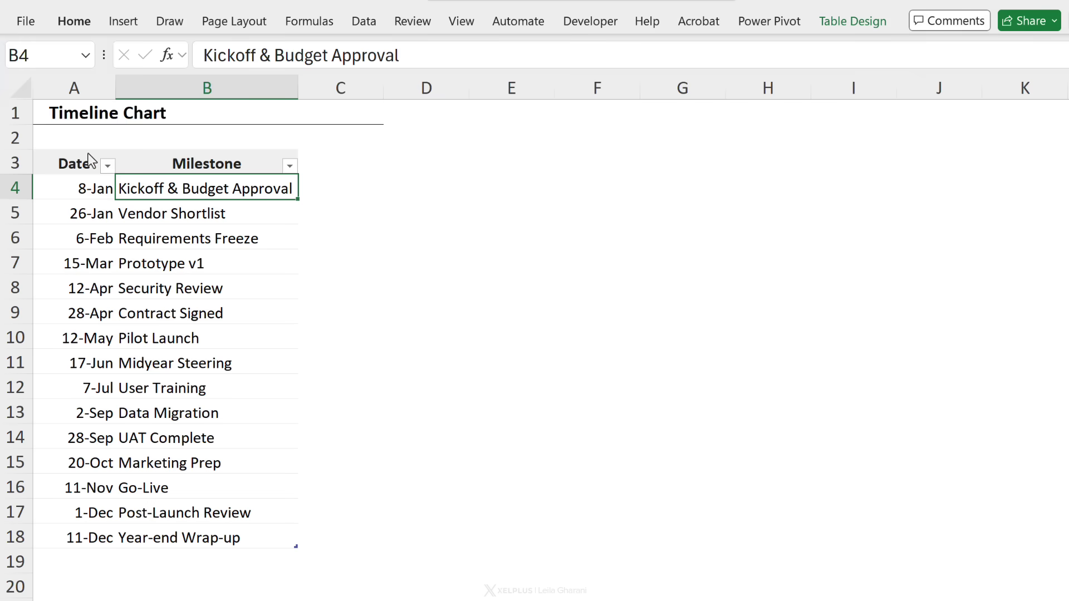
click(84, 161)
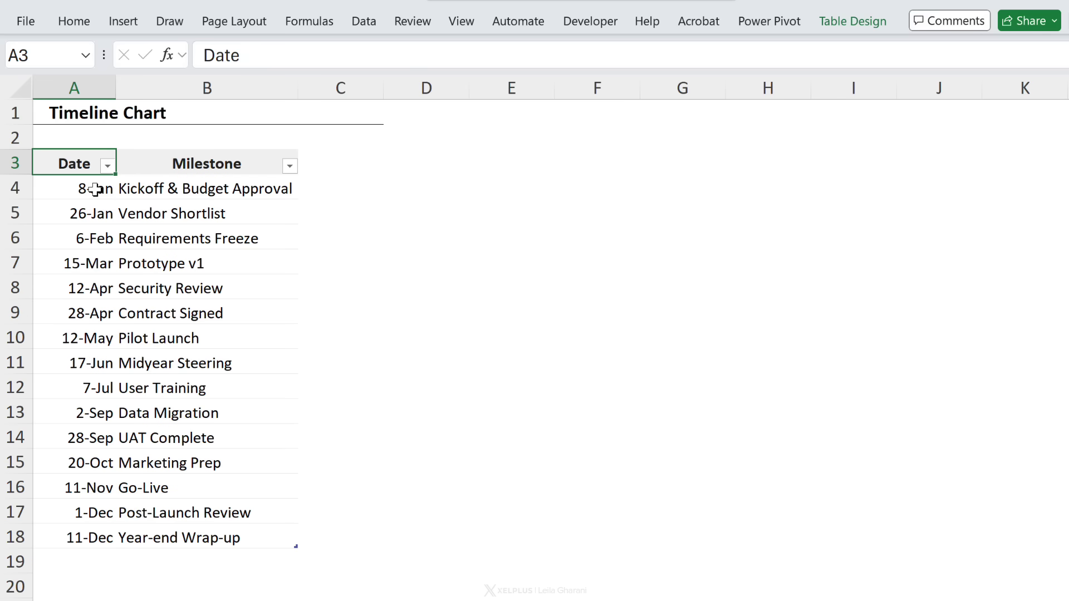
drag(79, 164, 88, 538)
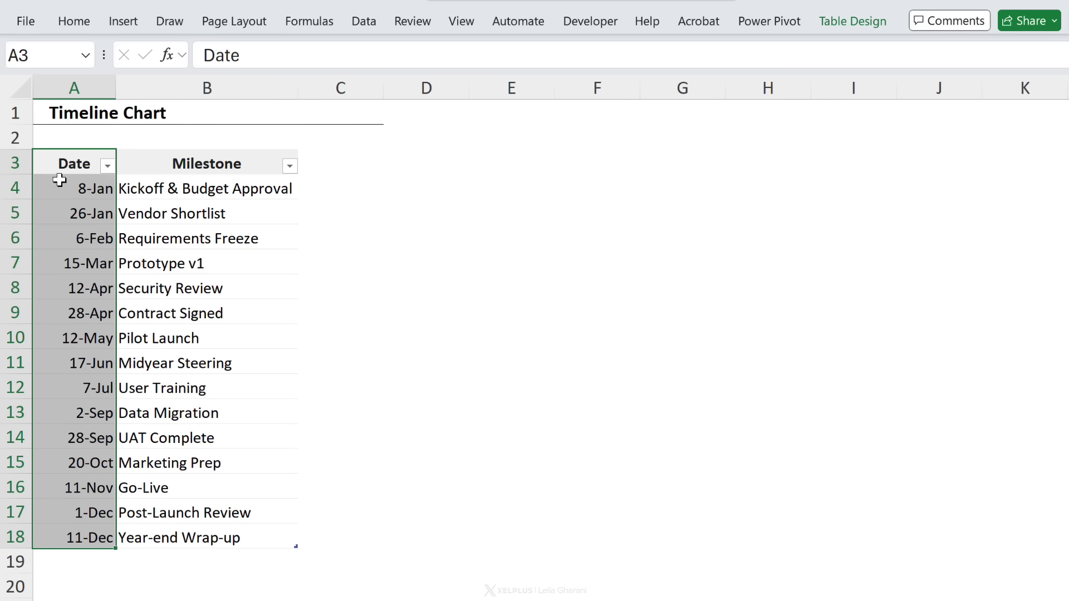
Add a Level column in C3 with =10 filled down, then select the Date column A3:A18
click(351, 167)
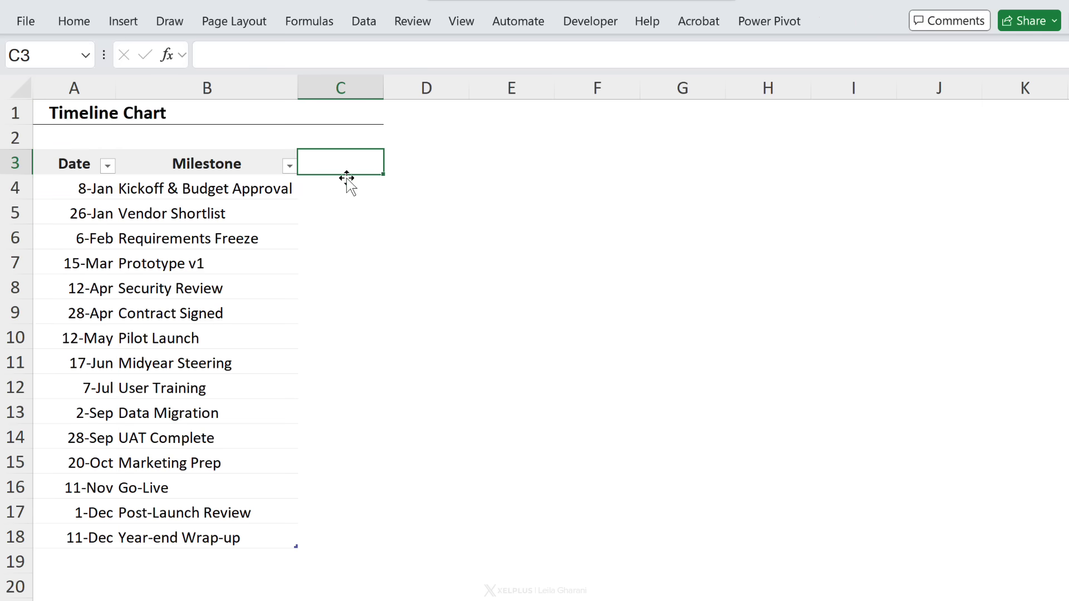
text(Level)
key(Return)
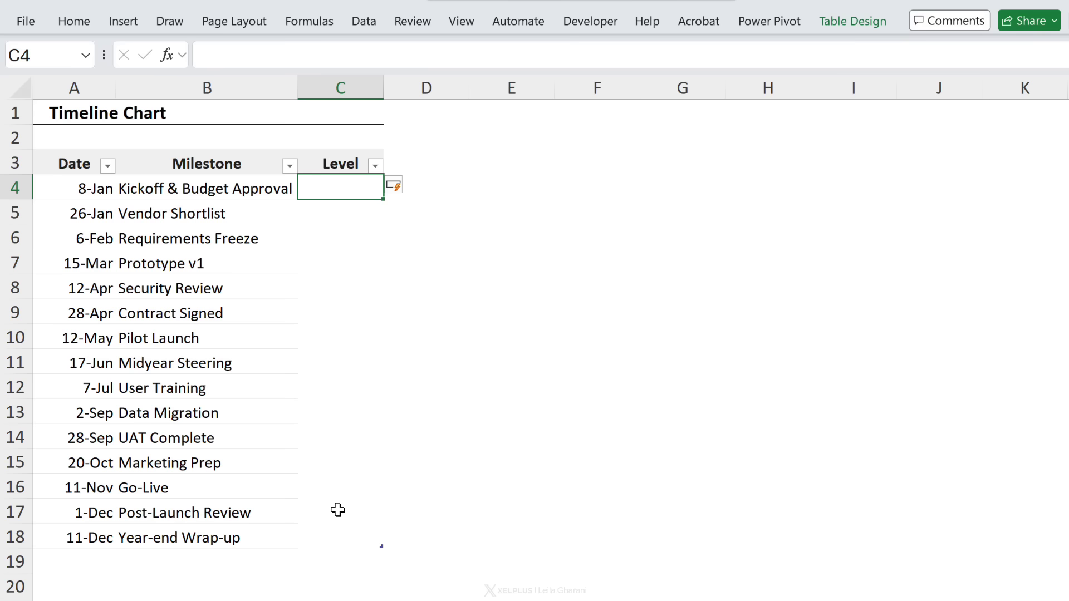
text(=10)
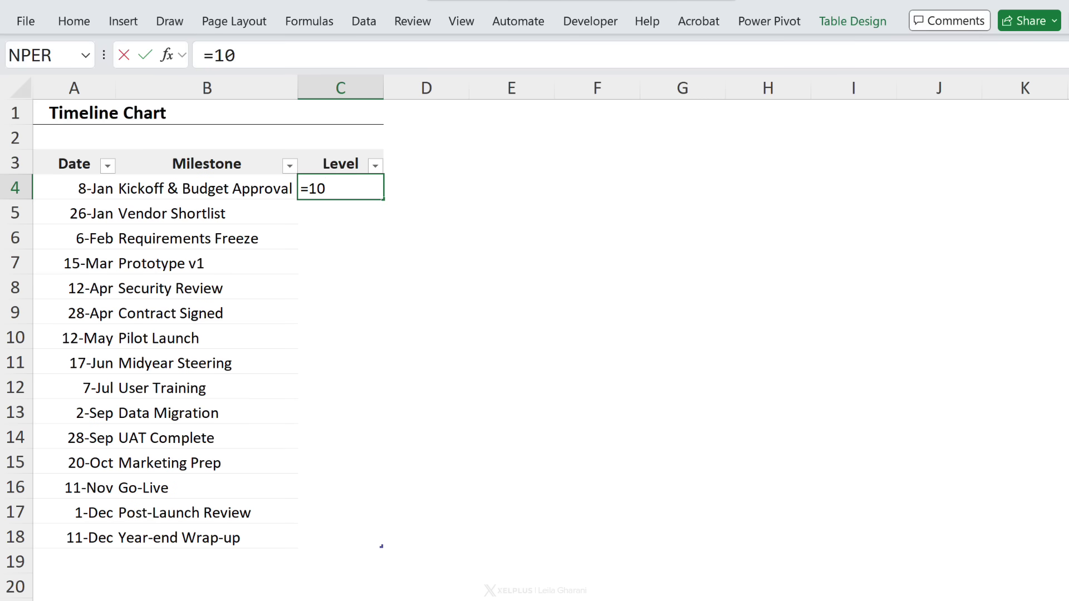
key(Return)
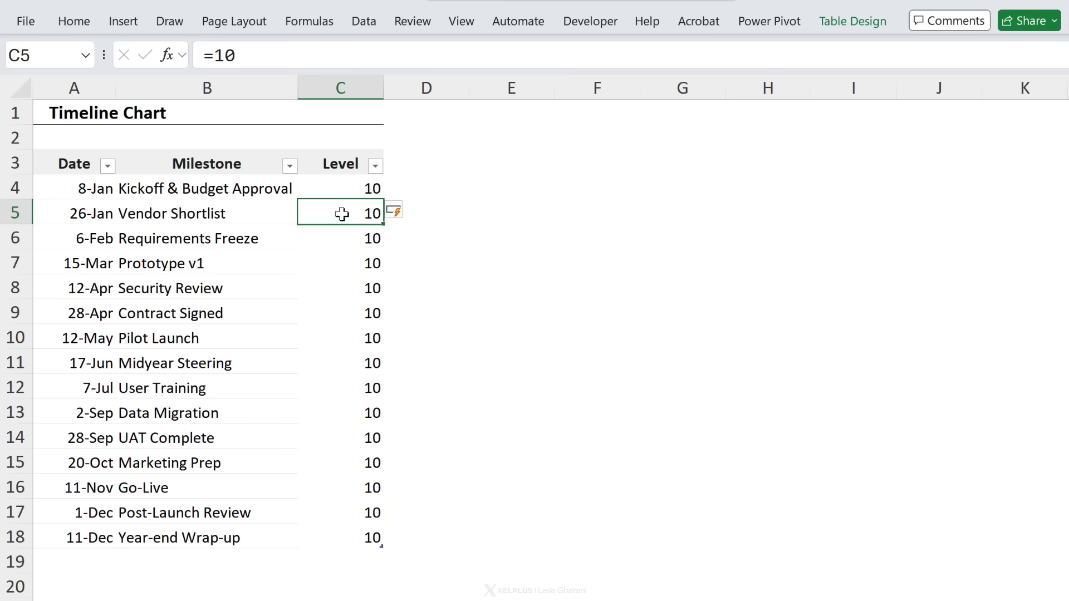
drag(91, 164, 90, 531)
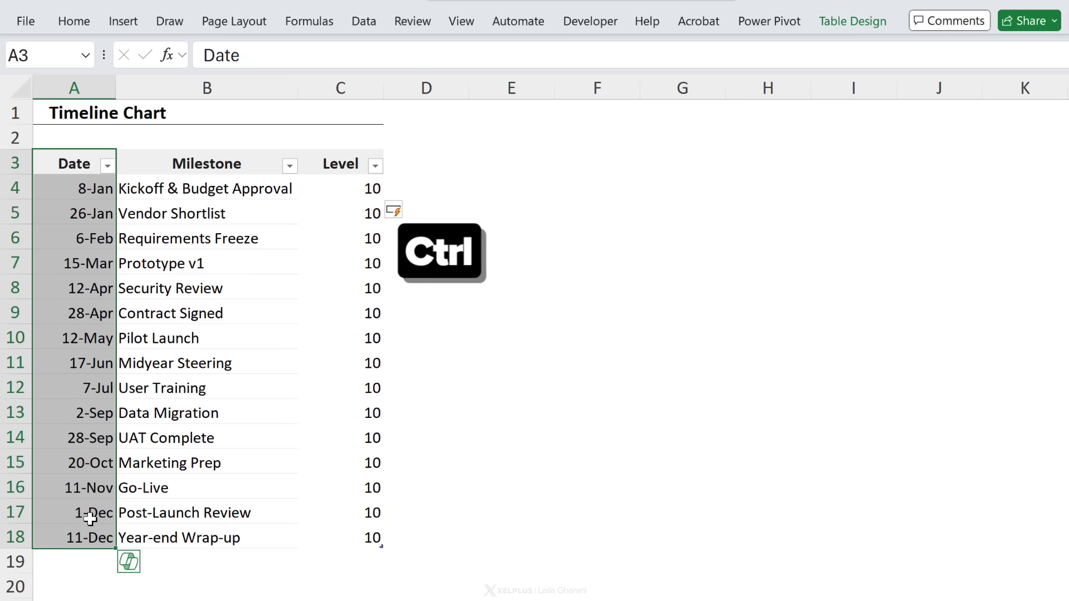
Add Level C3:C18 to the selection and go to Insert's line chart choices
drag(346, 166, 359, 535)
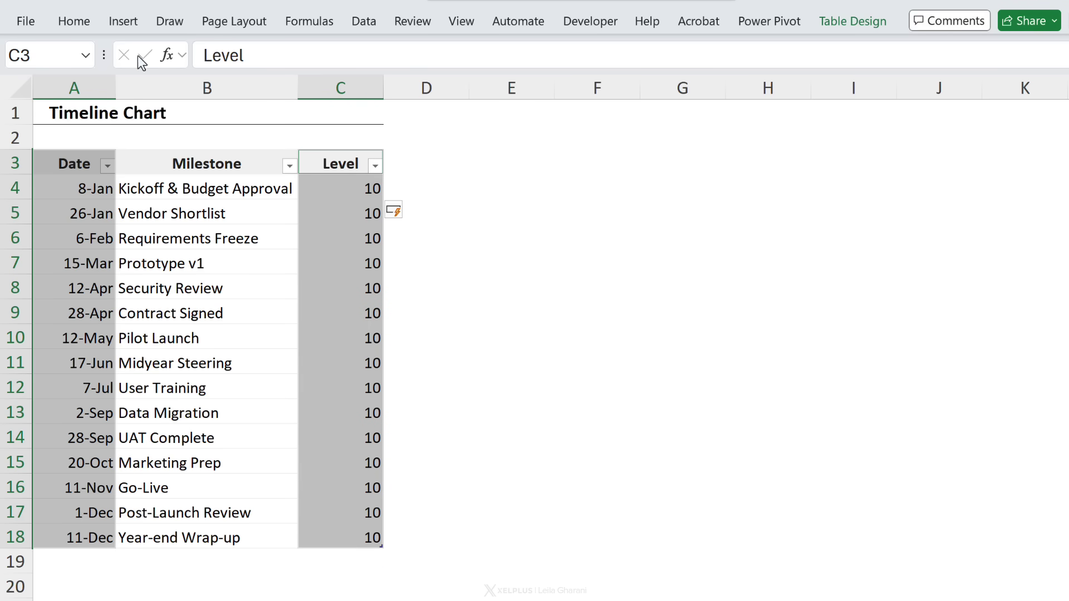
click(124, 21)
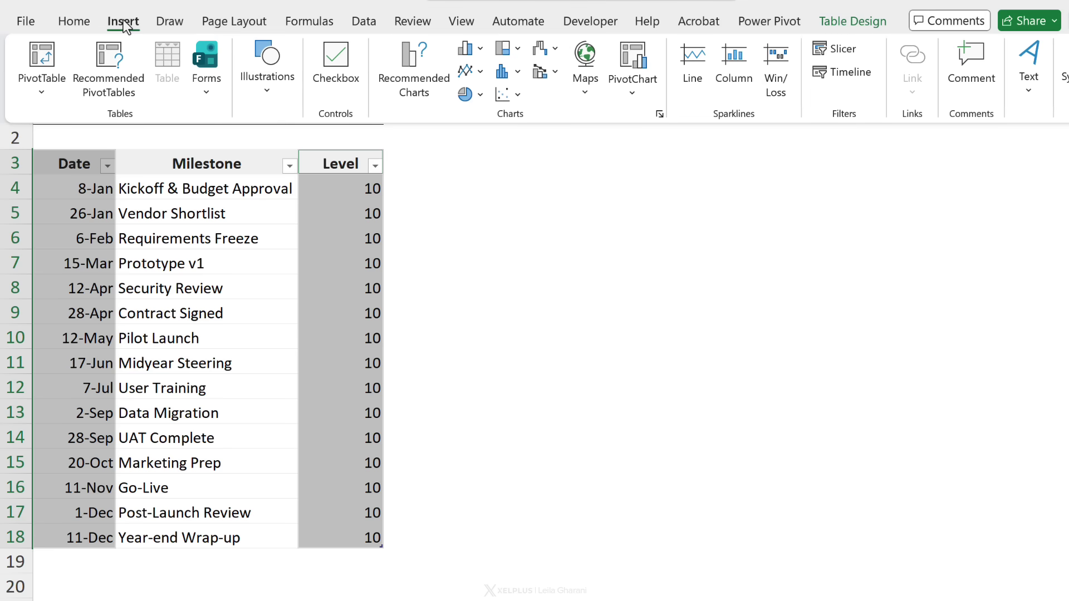
click(482, 67)
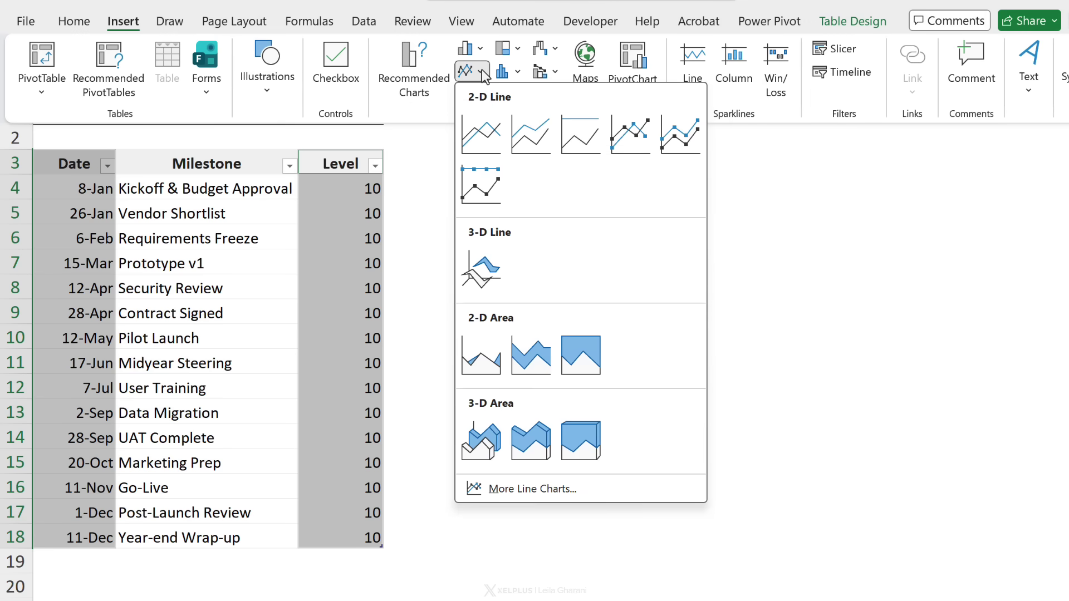
Insert a Line with Markers chart, move it beside the table and add error bars with More Options
click(628, 141)
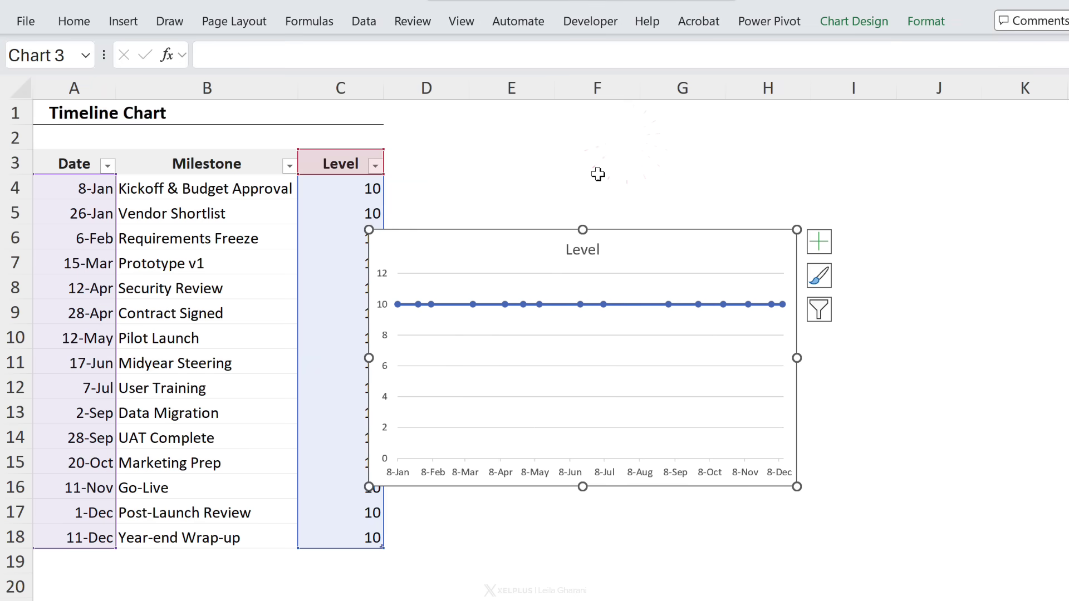
drag(506, 248, 535, 210)
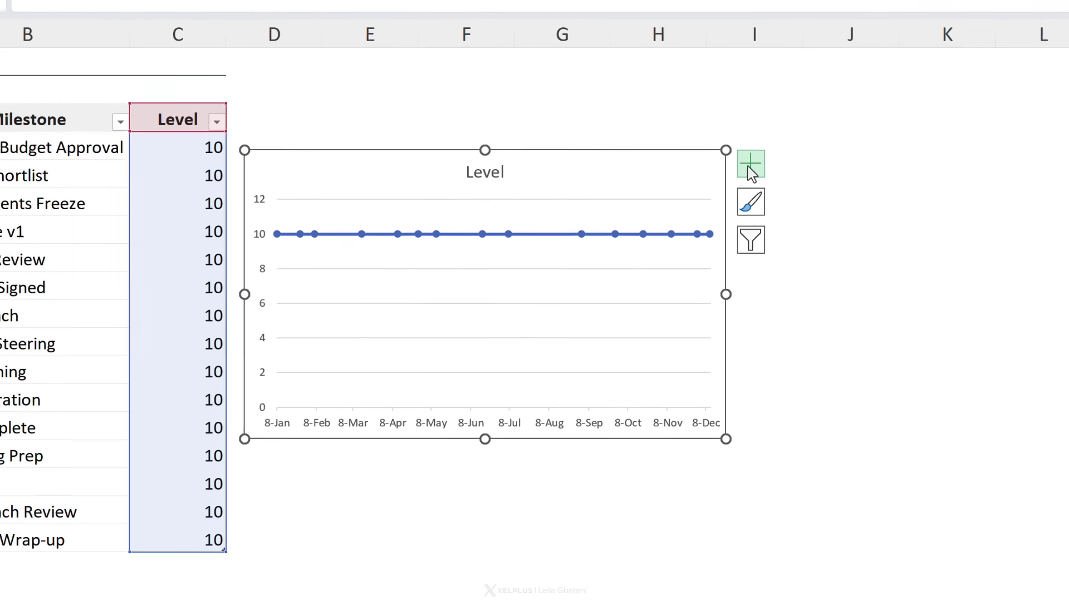
click(751, 166)
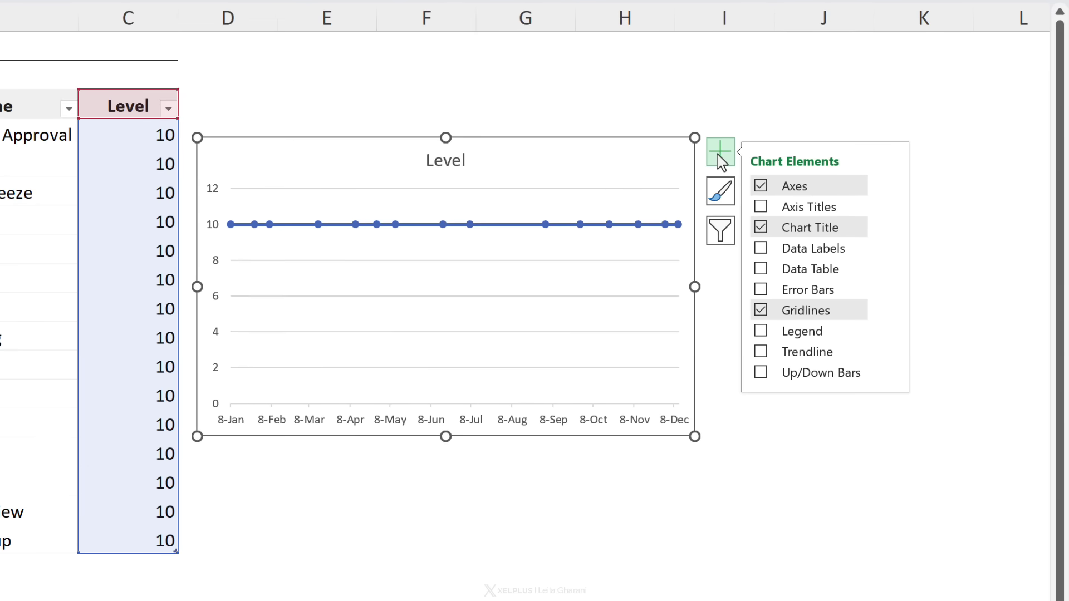
click(761, 290)
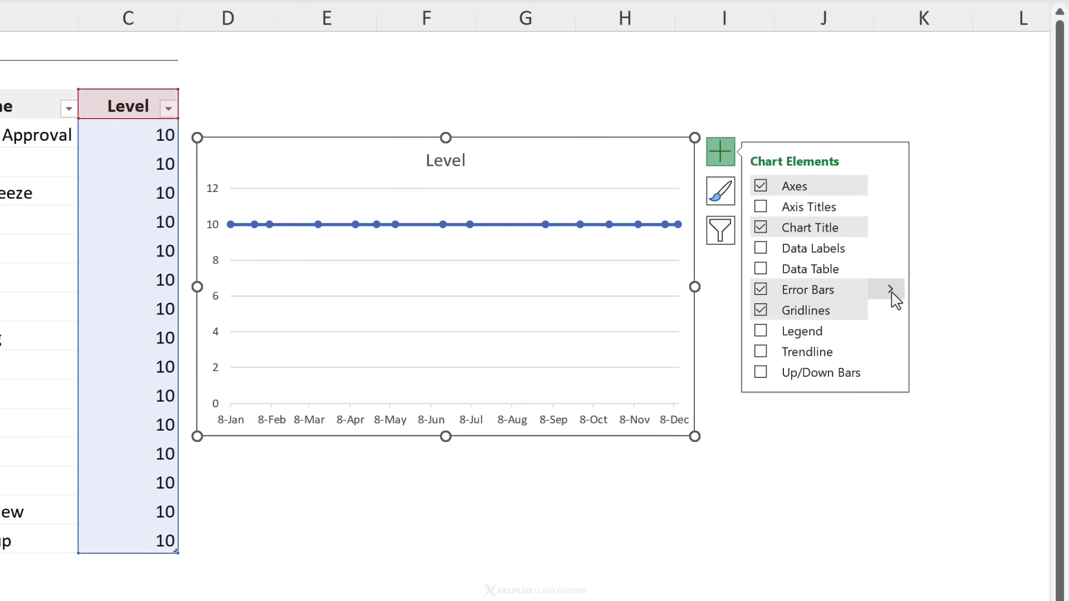
mouse_move(890, 290)
click(961, 377)
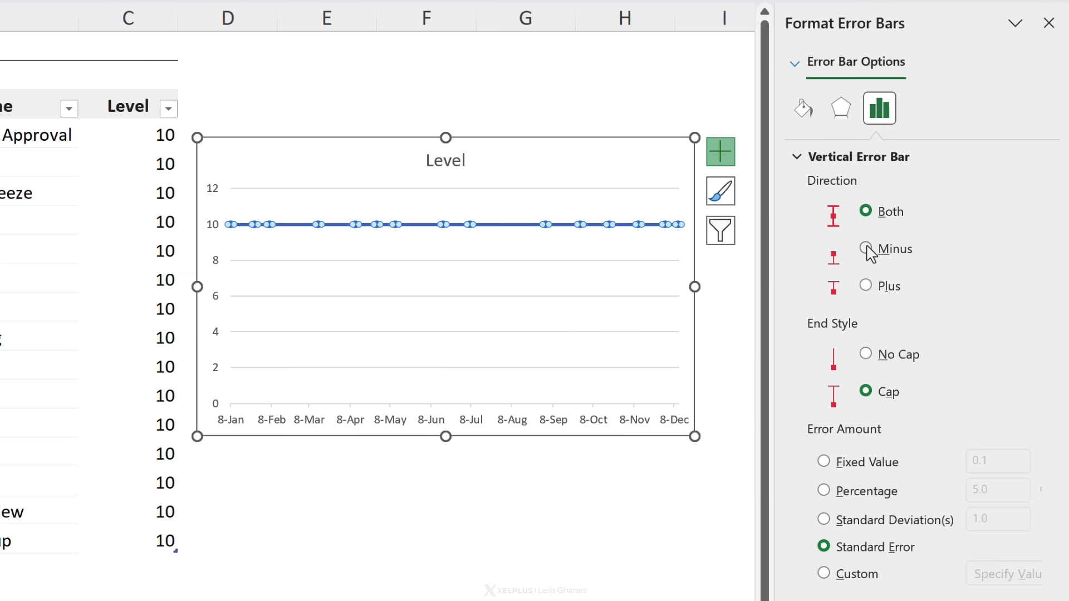
Make the error bars minus-direction, No Cap, sized at Percentage 100 so stems reach zero
click(866, 354)
click(824, 490)
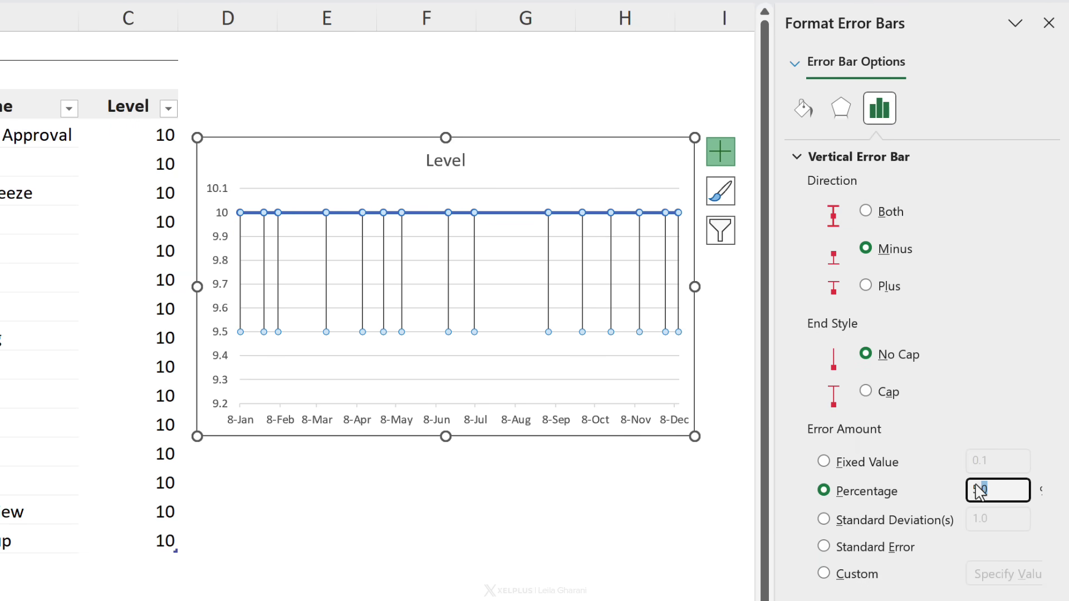
double_click(998, 489)
text(100)
key(Return)
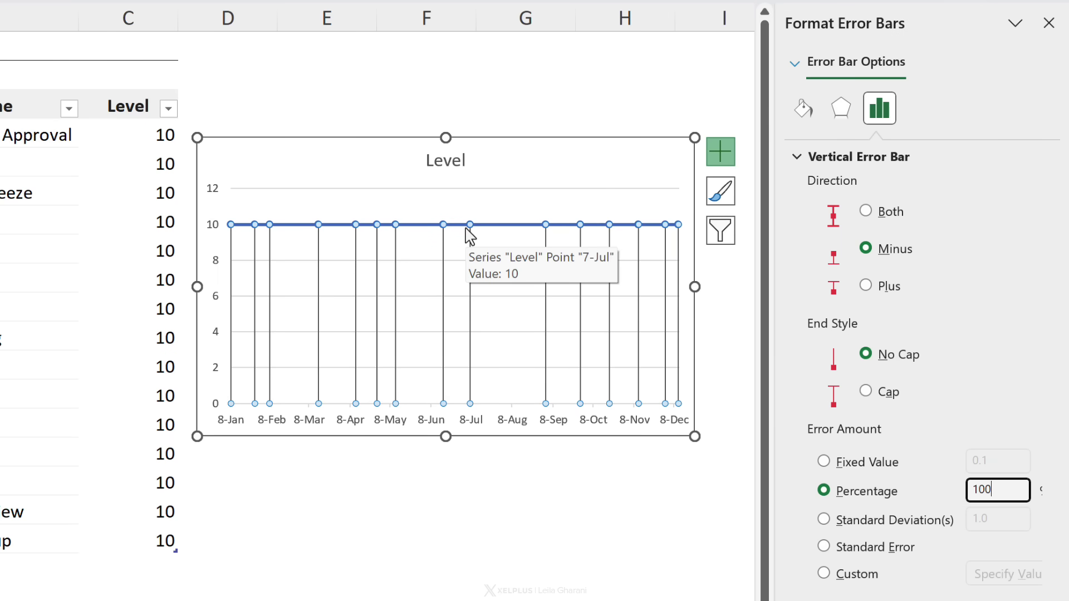
Style the stems as solid grey lines 1 pt wide
click(802, 109)
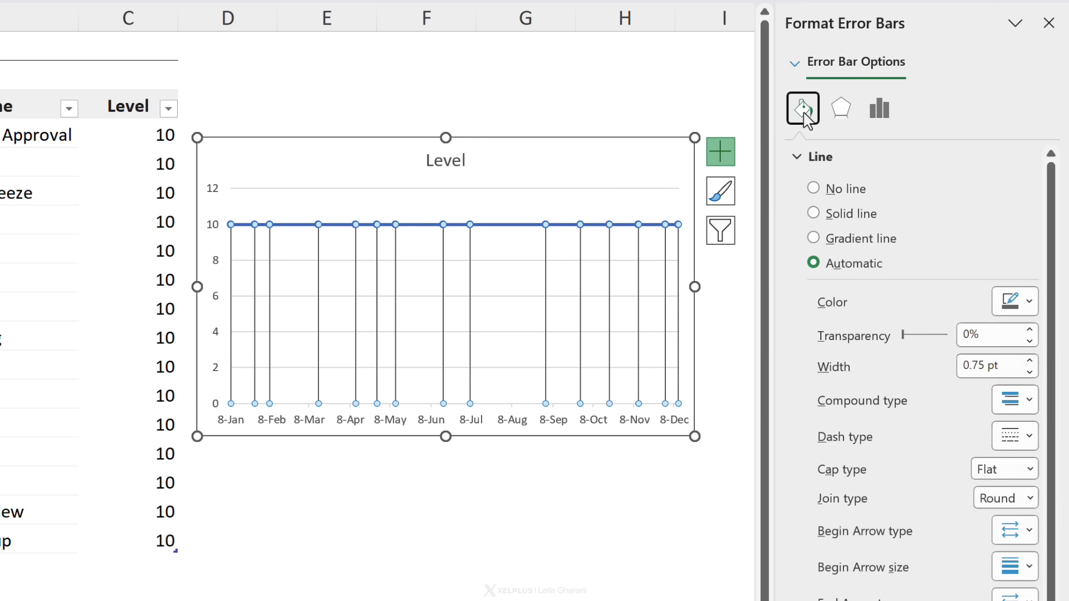
click(1029, 302)
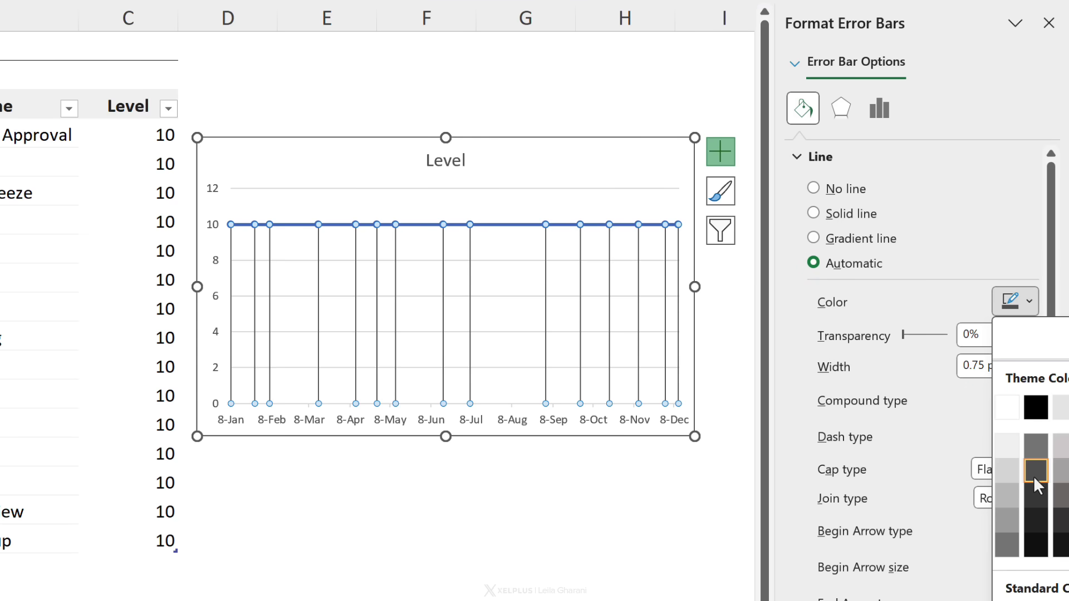
click(1037, 454)
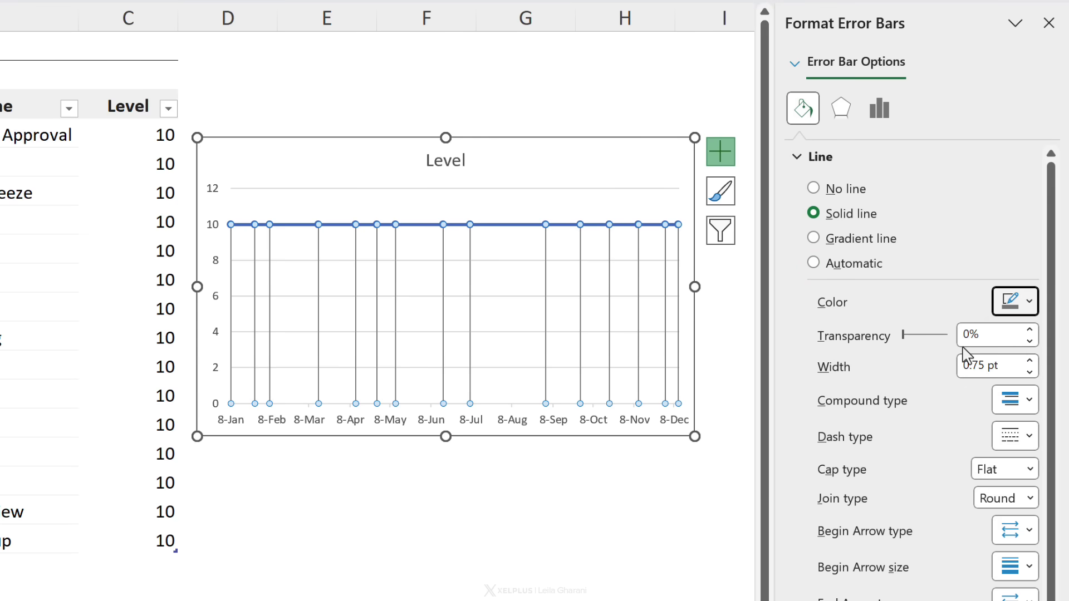
click(1029, 360)
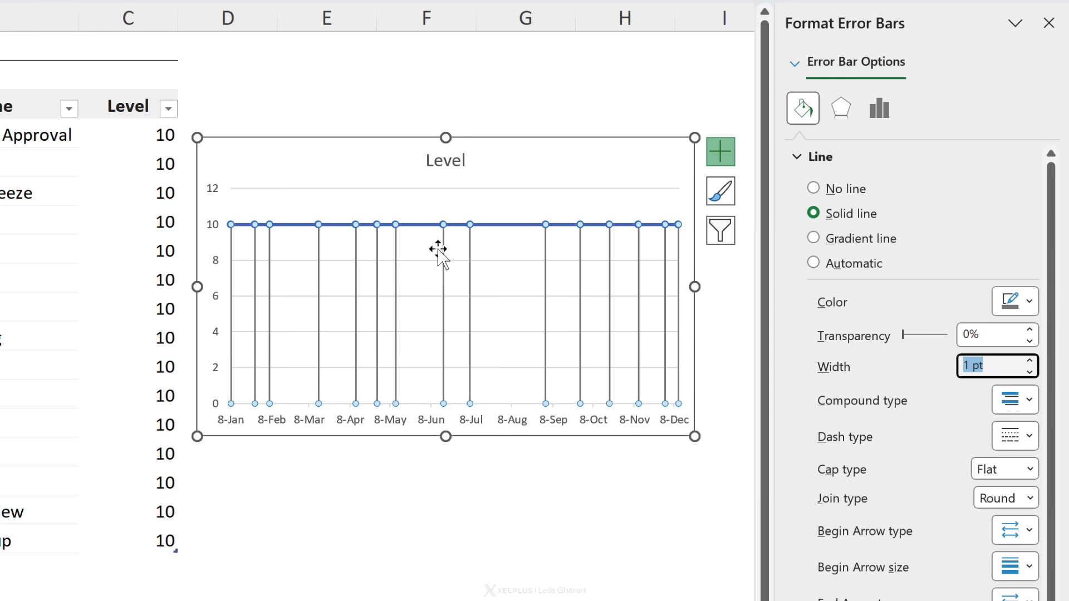
Make the Level series markers built-in size 6 with a solid dark-blue fill
click(500, 226)
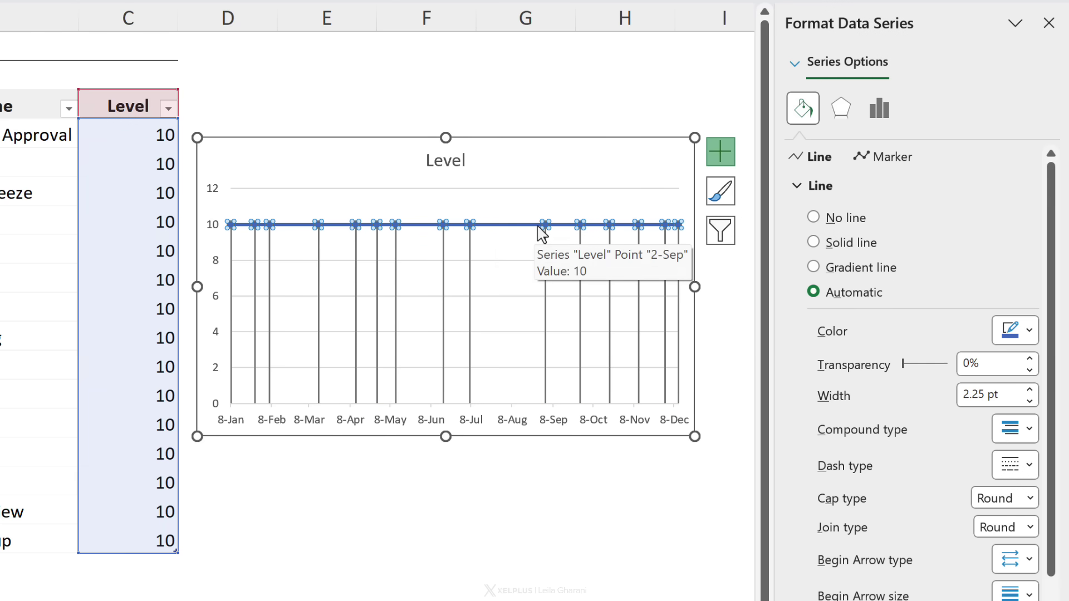
click(890, 157)
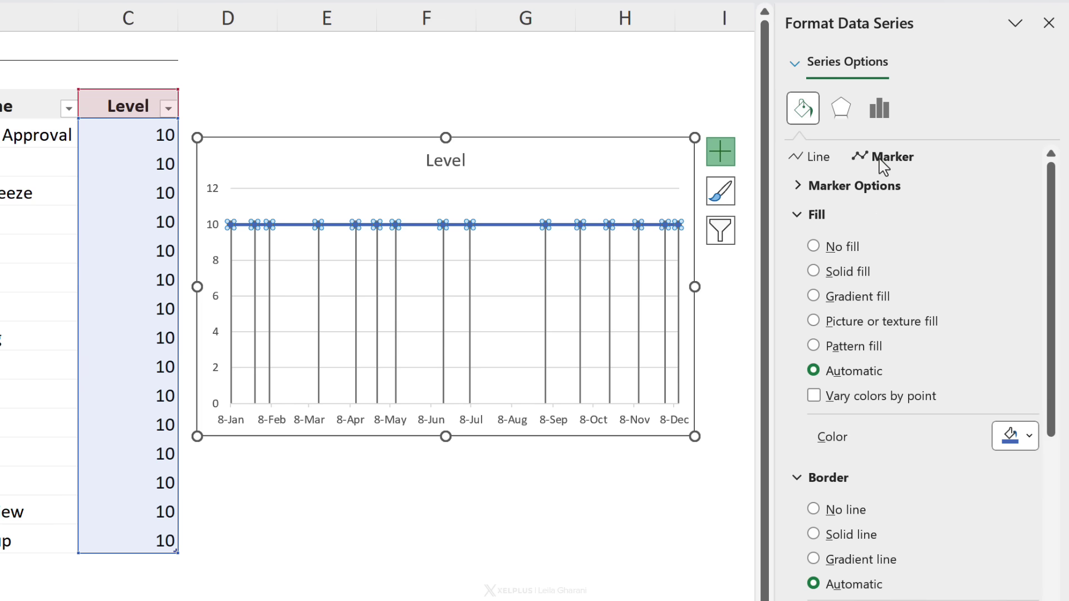
click(799, 186)
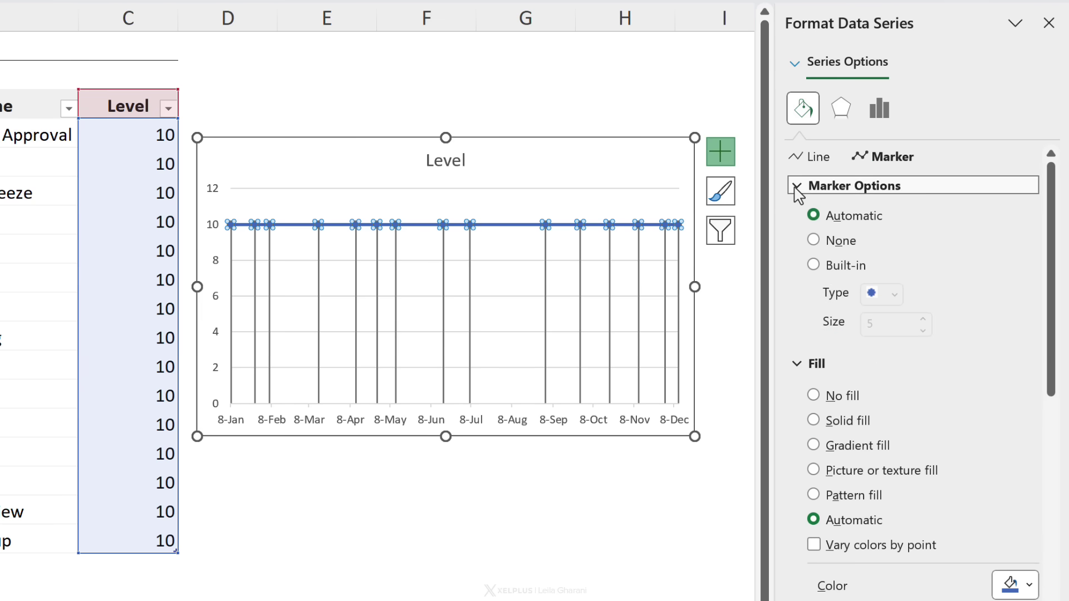
click(814, 264)
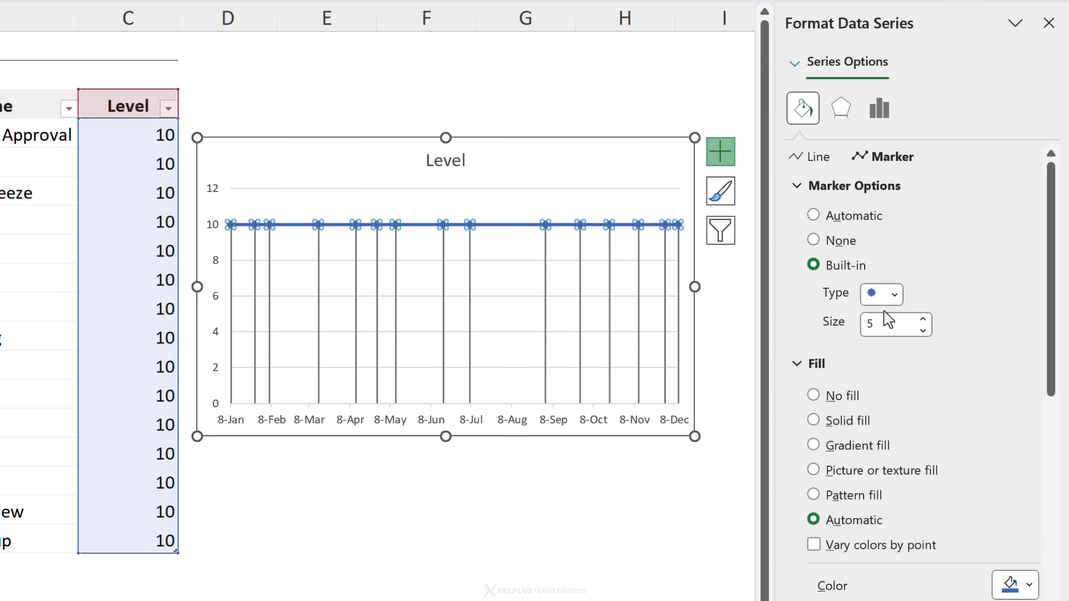
click(923, 318)
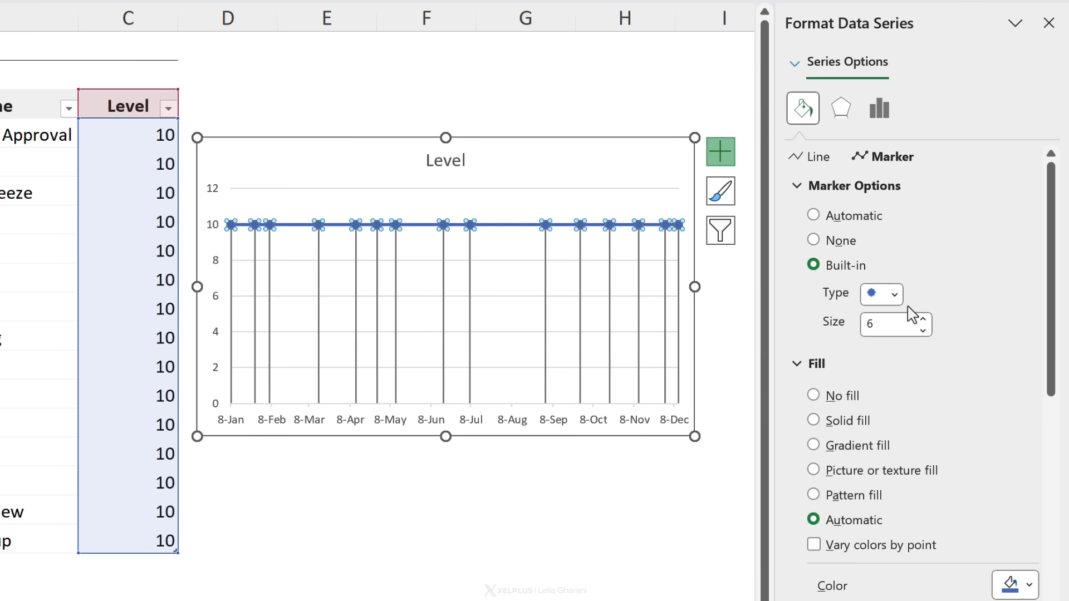
click(894, 294)
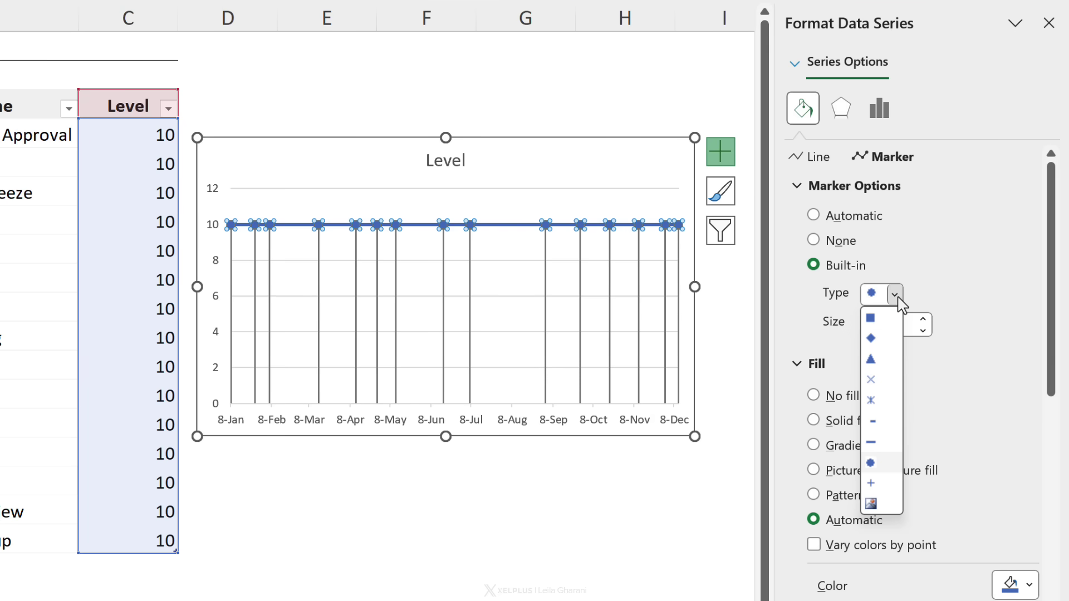
click(894, 295)
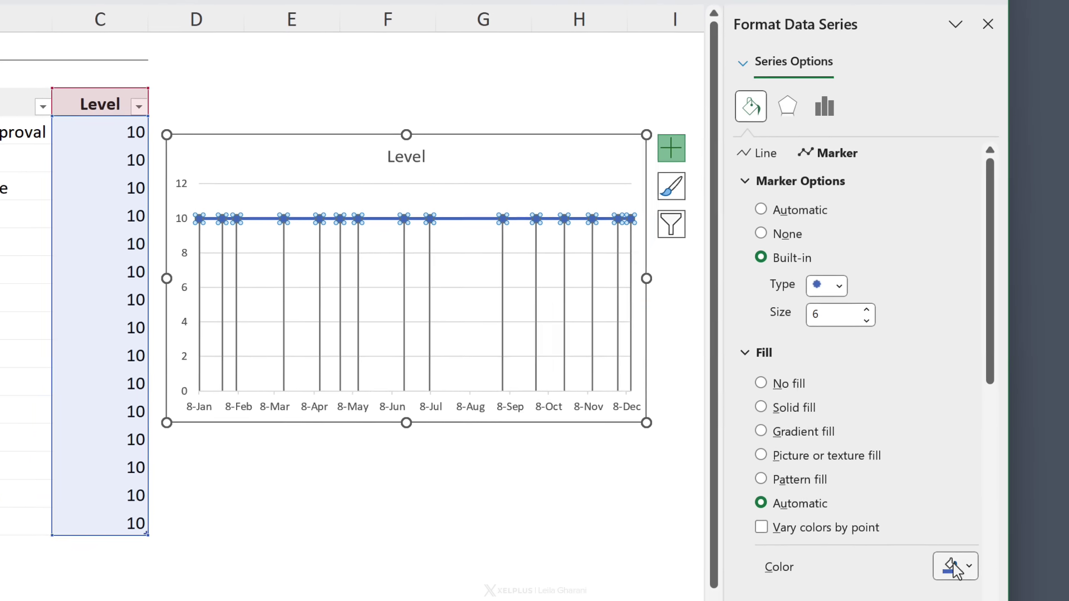
click(955, 568)
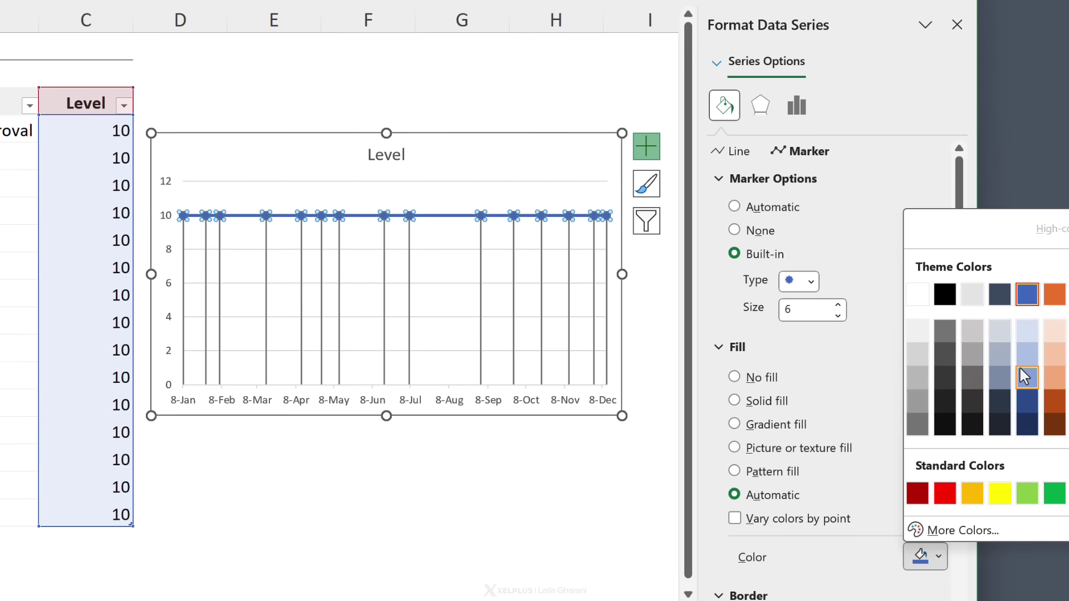
click(1028, 401)
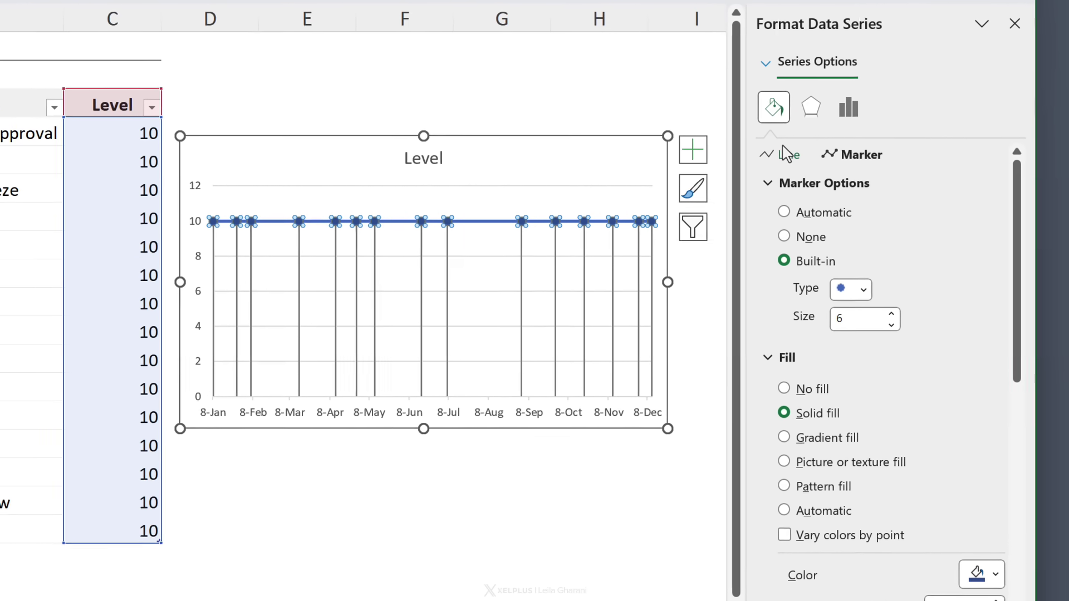
Set the series line to No line so markers are no longer connected
click(756, 153)
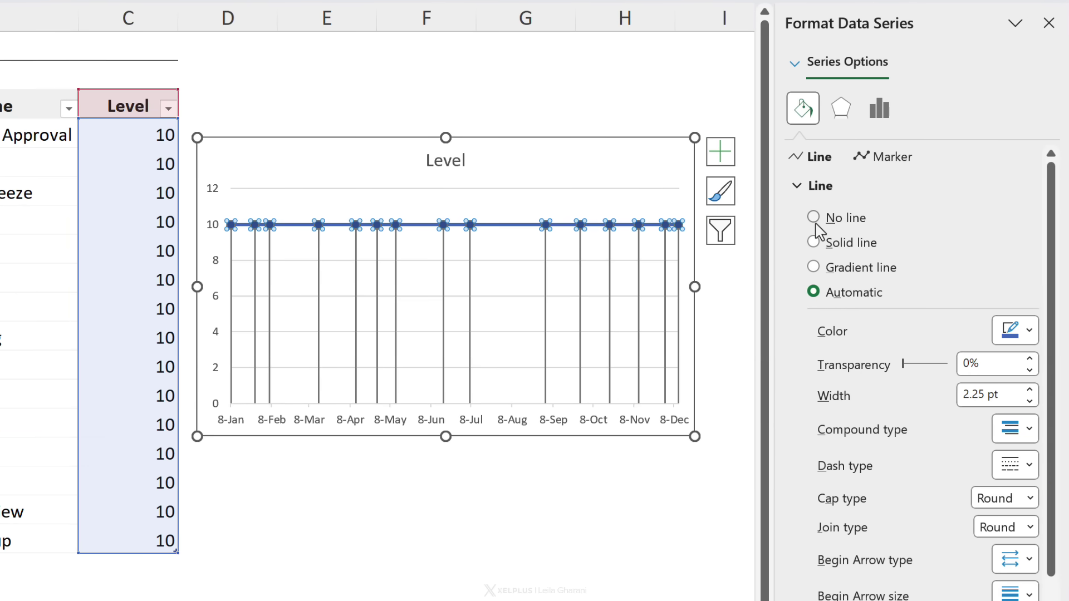
click(815, 217)
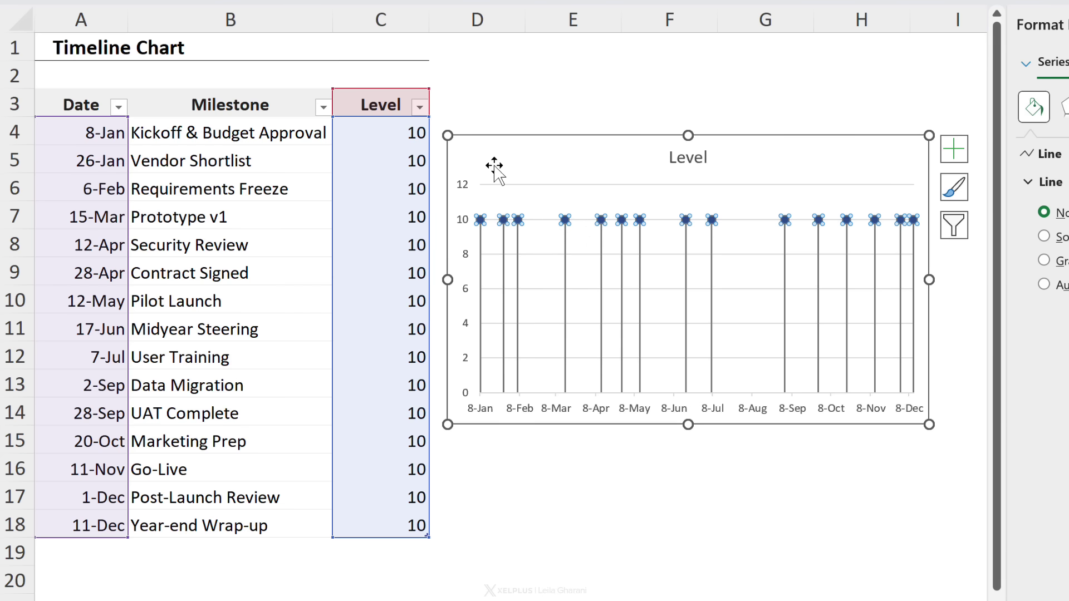
Enter -30 for Vendor Shortlist (C5) and -40 for Security Review (C8), then return to C4
click(386, 166)
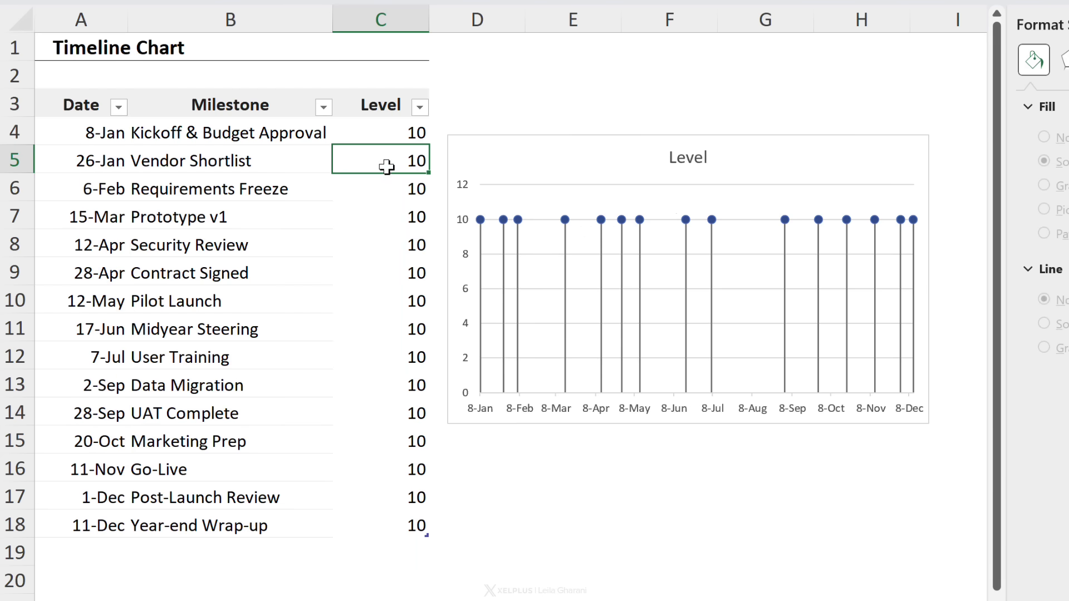
click(389, 192)
click(391, 167)
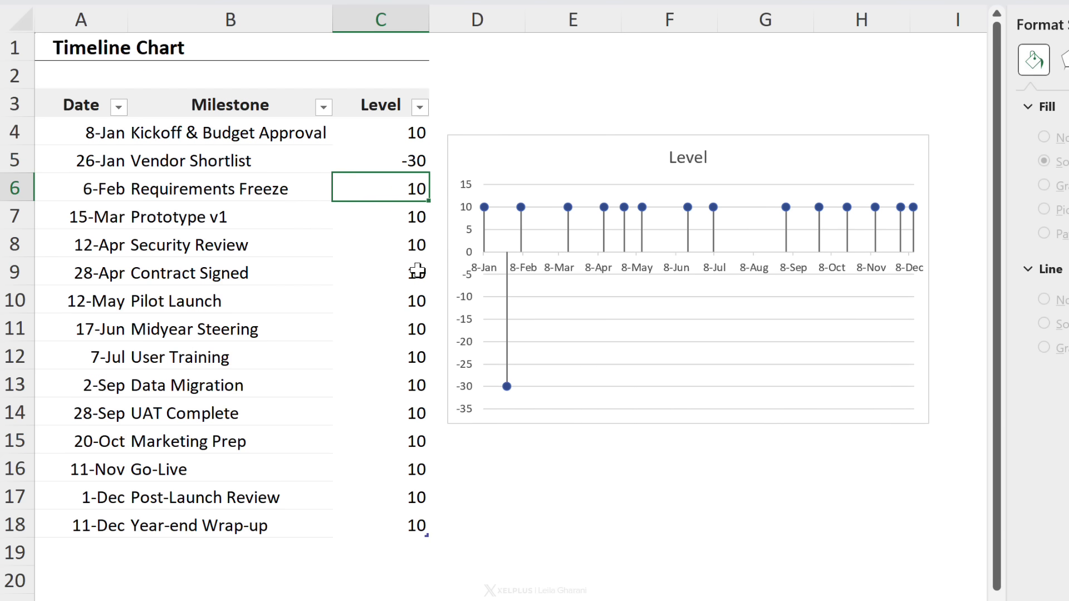
click(394, 216)
click(401, 247)
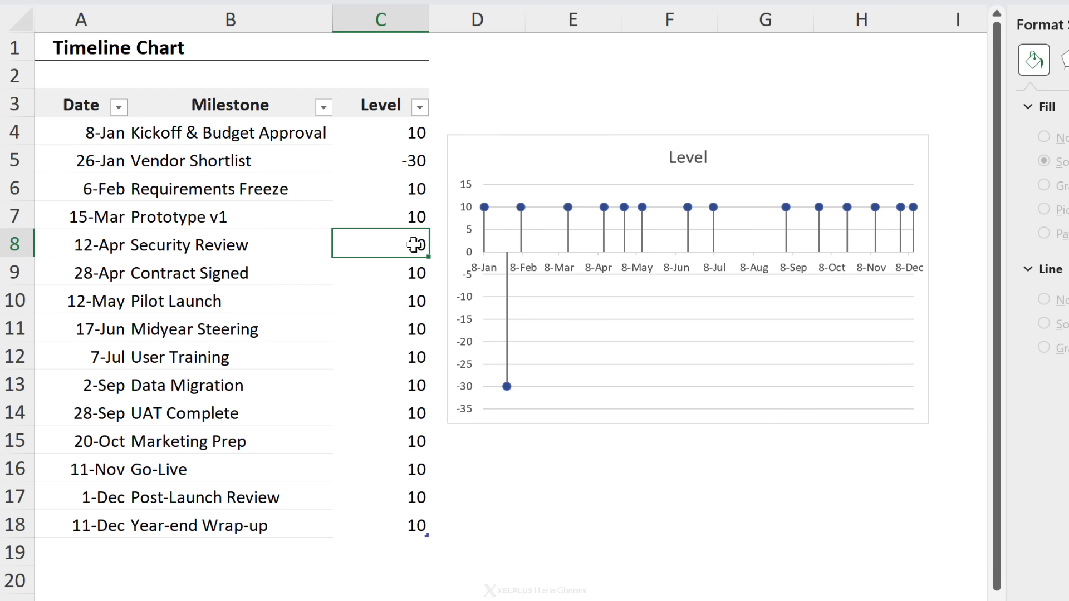
text(-40)
key(Return)
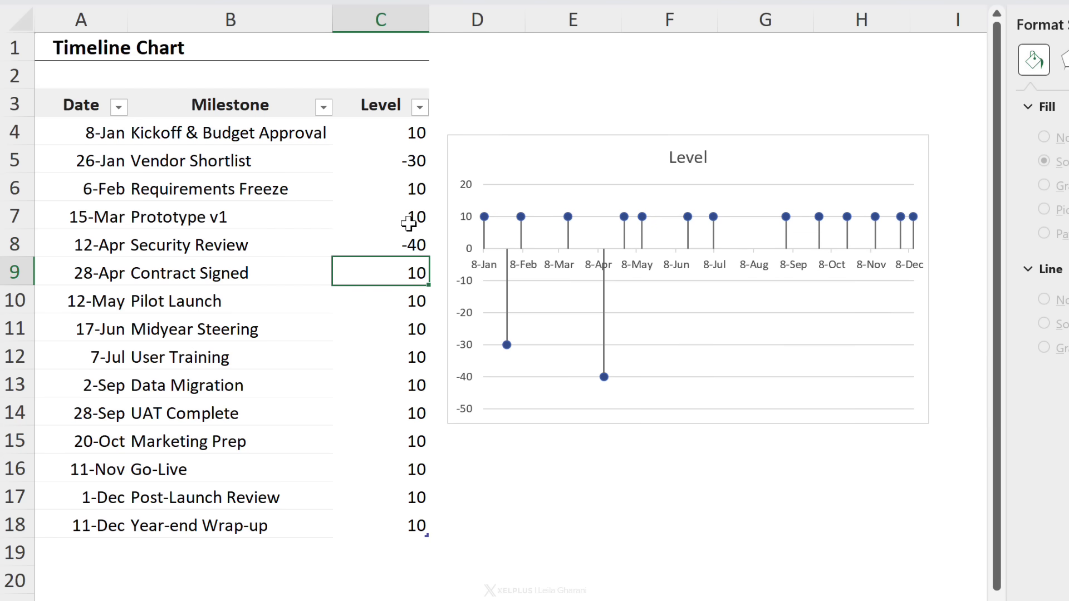
click(380, 134)
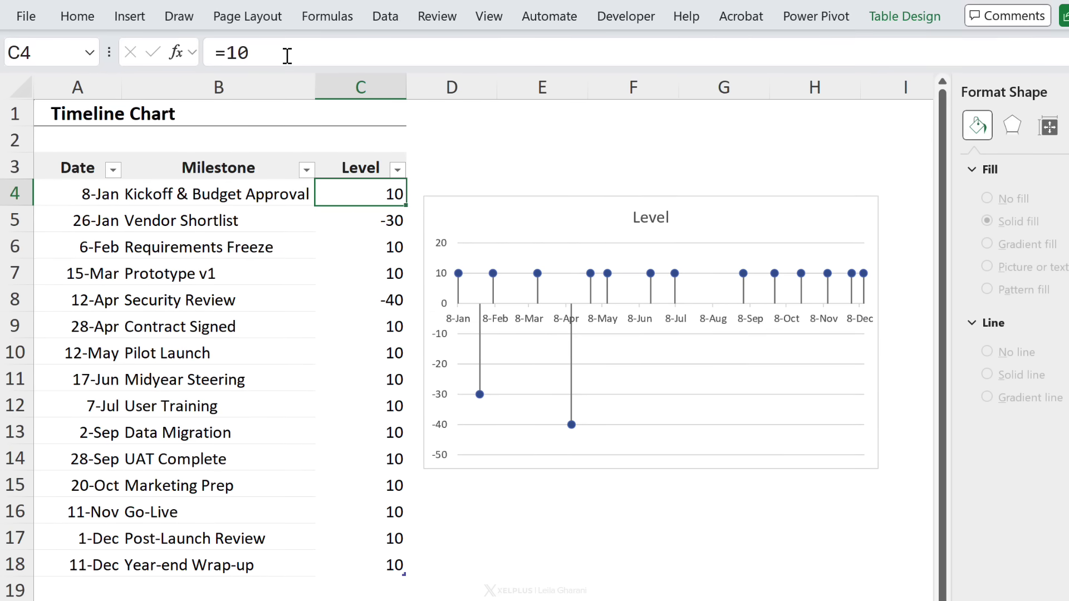
Replace C4's 10 with a CHOOSE formula cycling 10, -10, 12, -30 and fill it down the Level column
drag(286, 56, 226, 55)
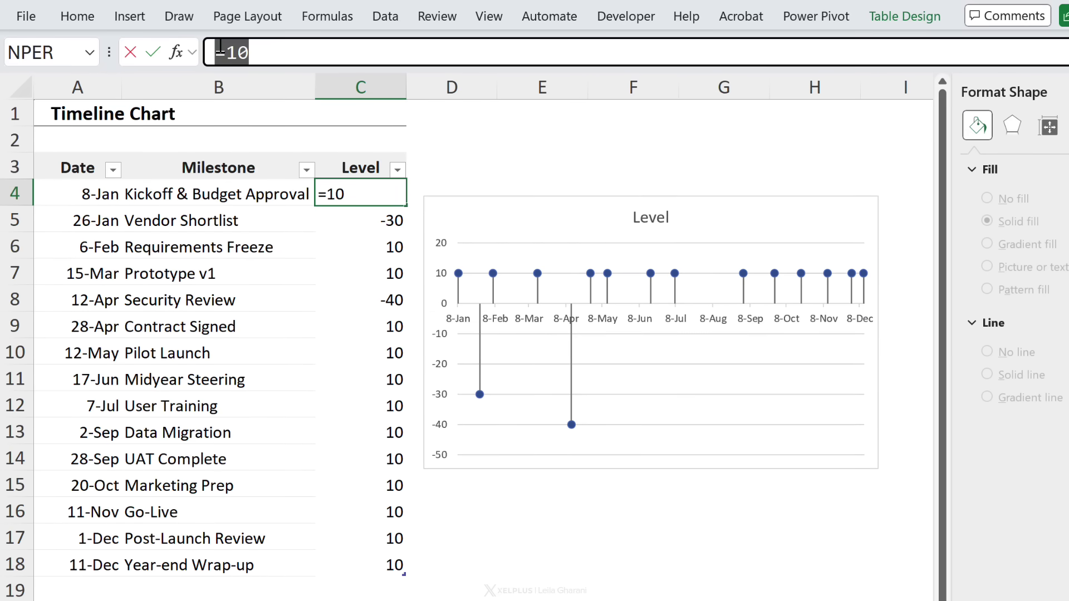
key(Delete)
text(choose)
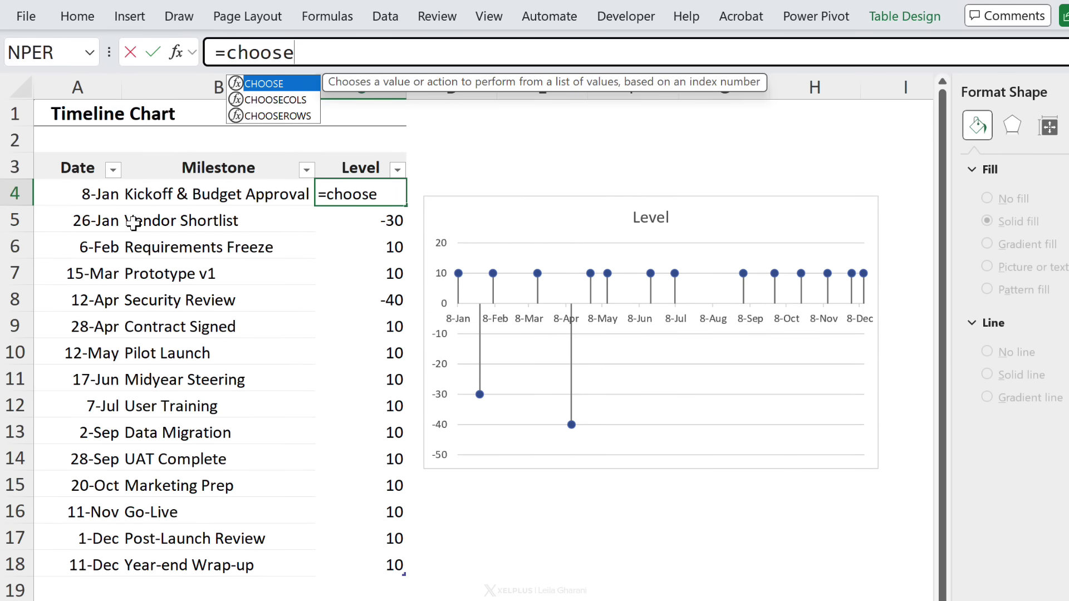
key(Tab)
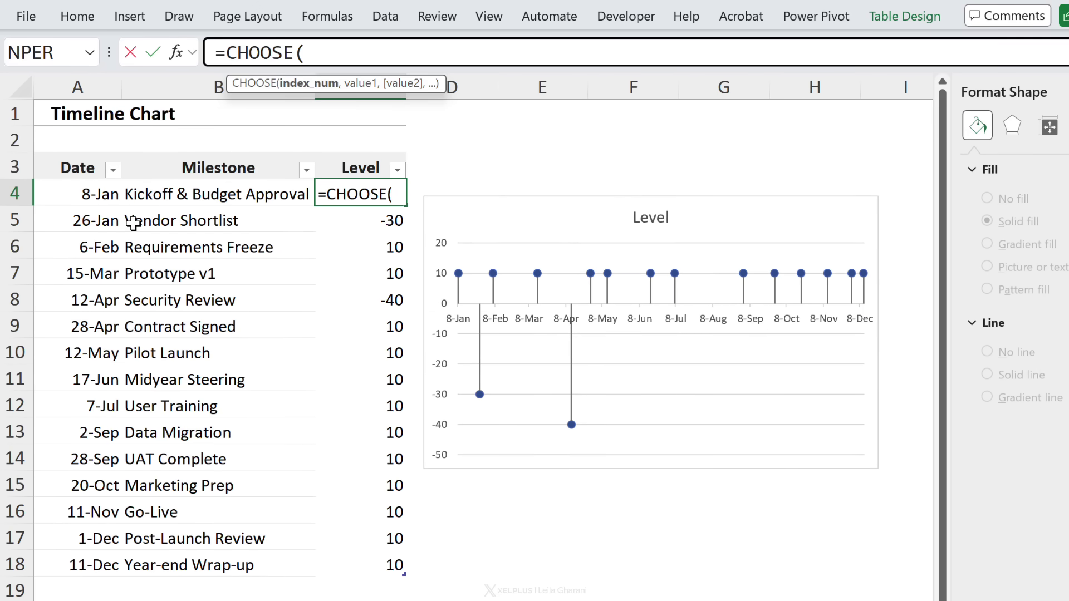
text(mod)
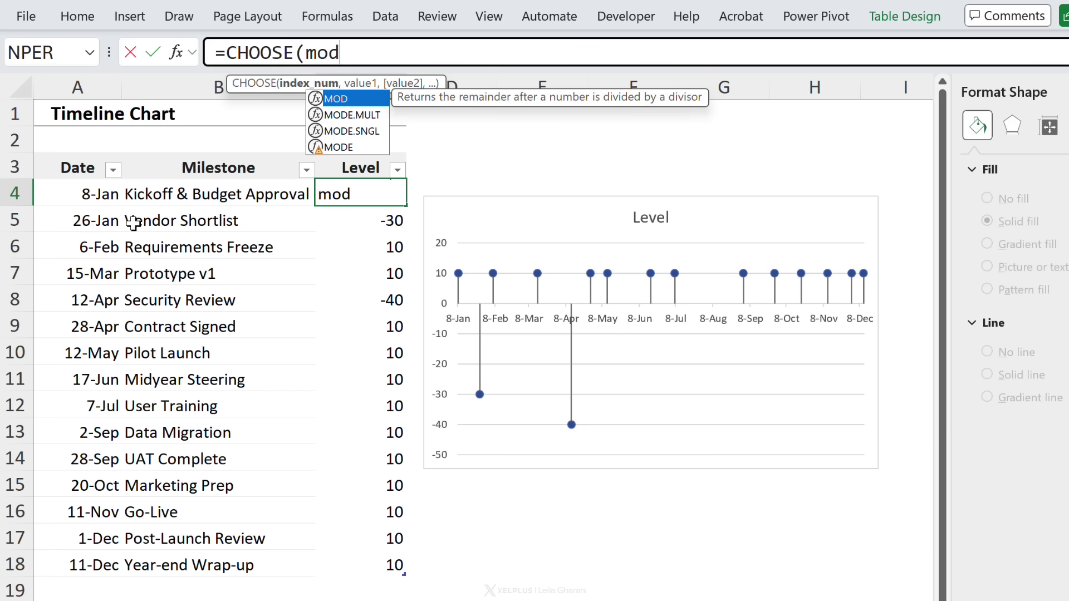
text((row())
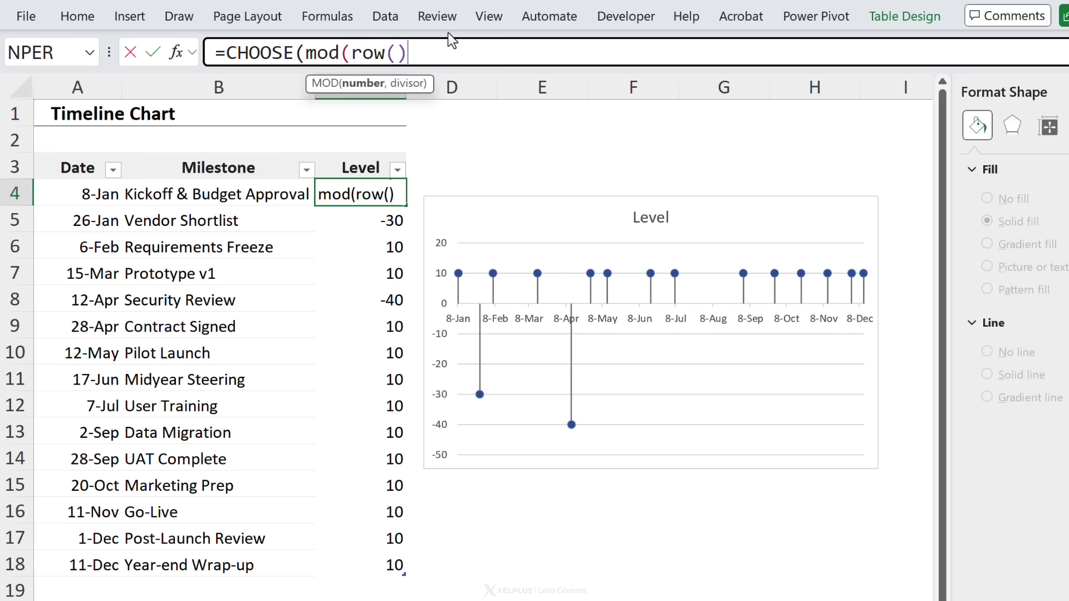
text(,4)
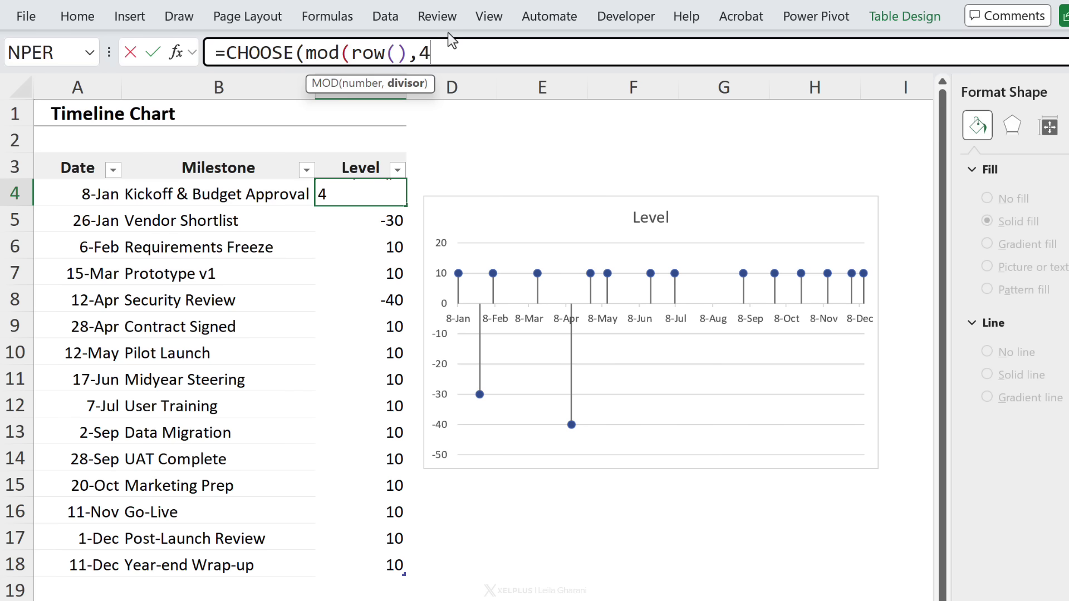
text()+1)
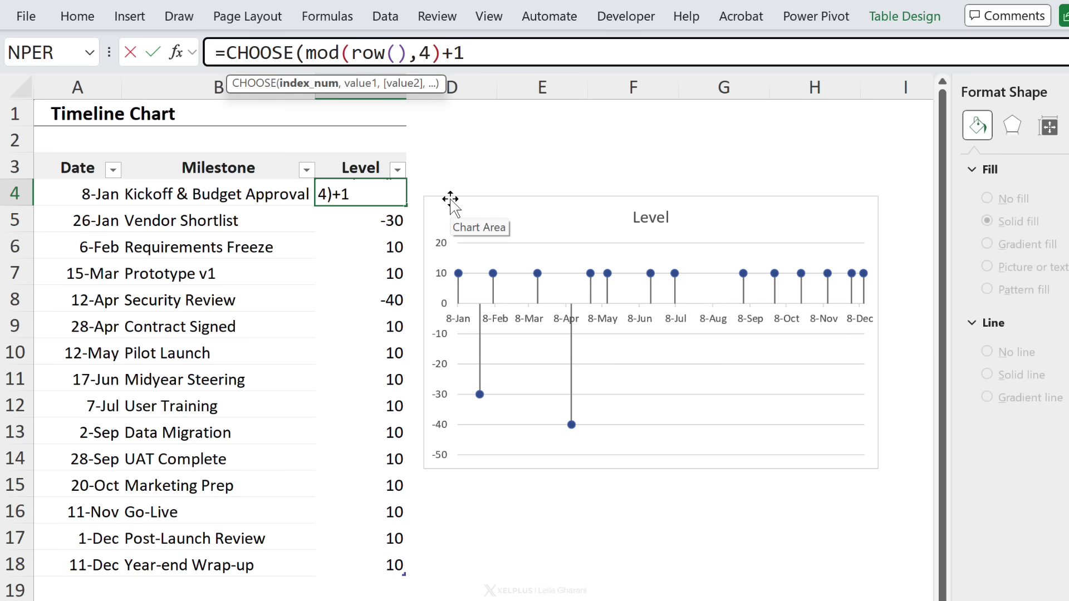
text(,10)
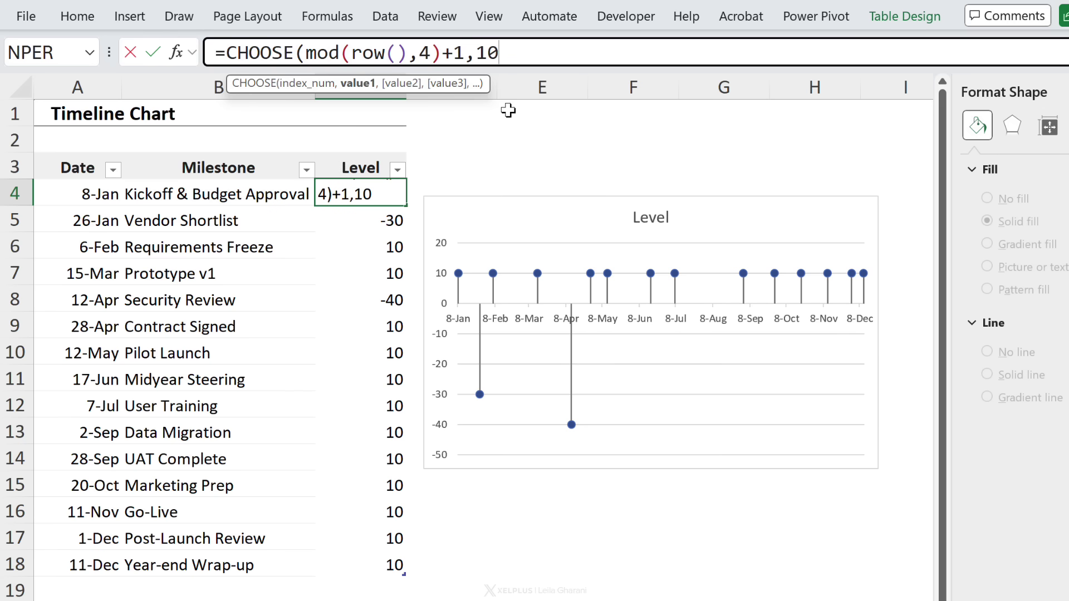
text(,-10)
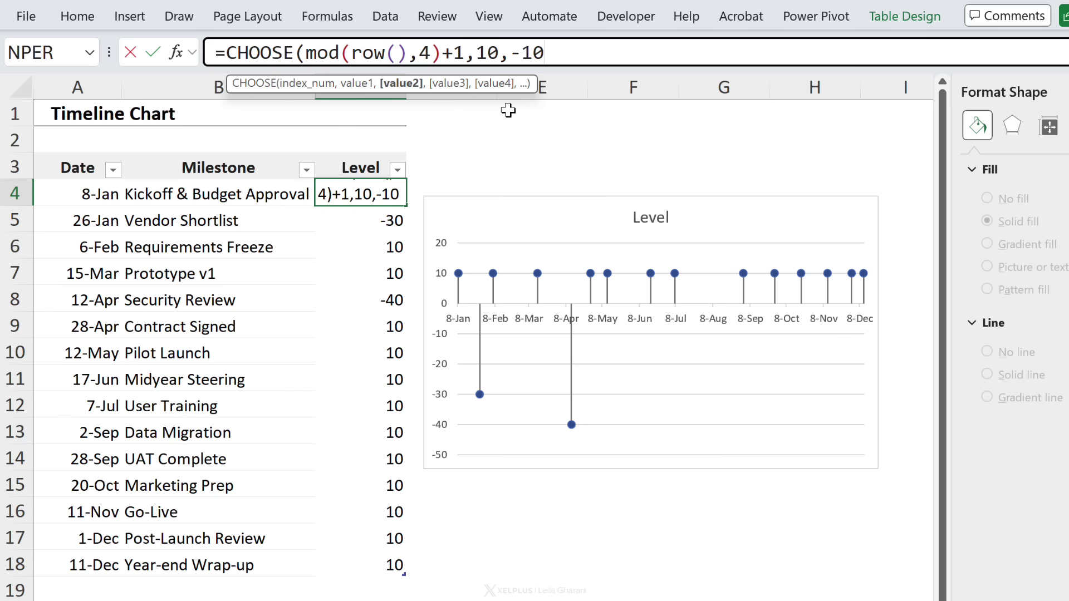
text(,12,)
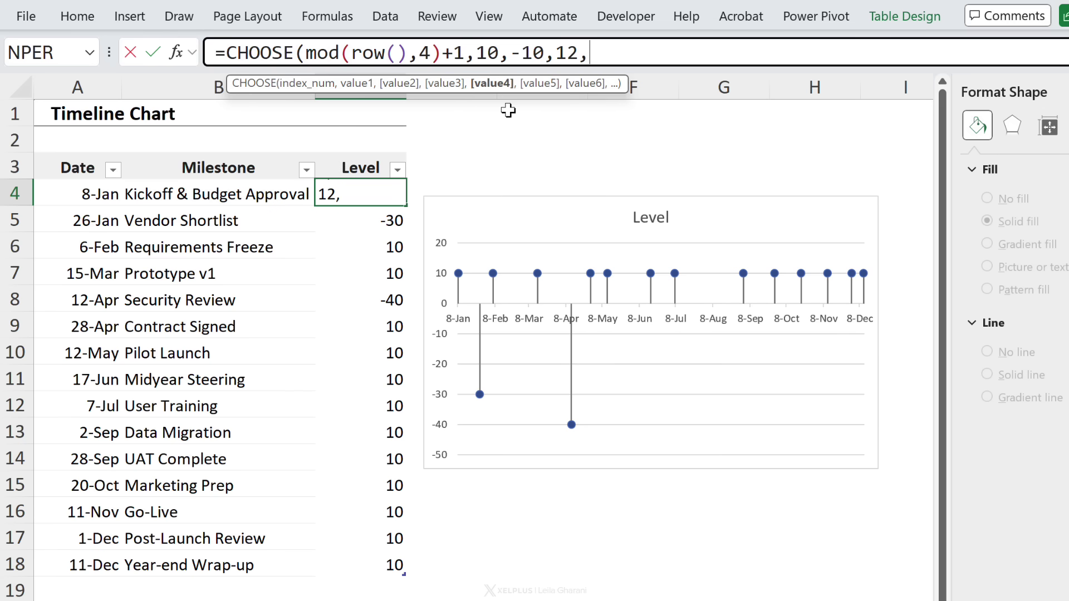
text(-30)
key(Return)
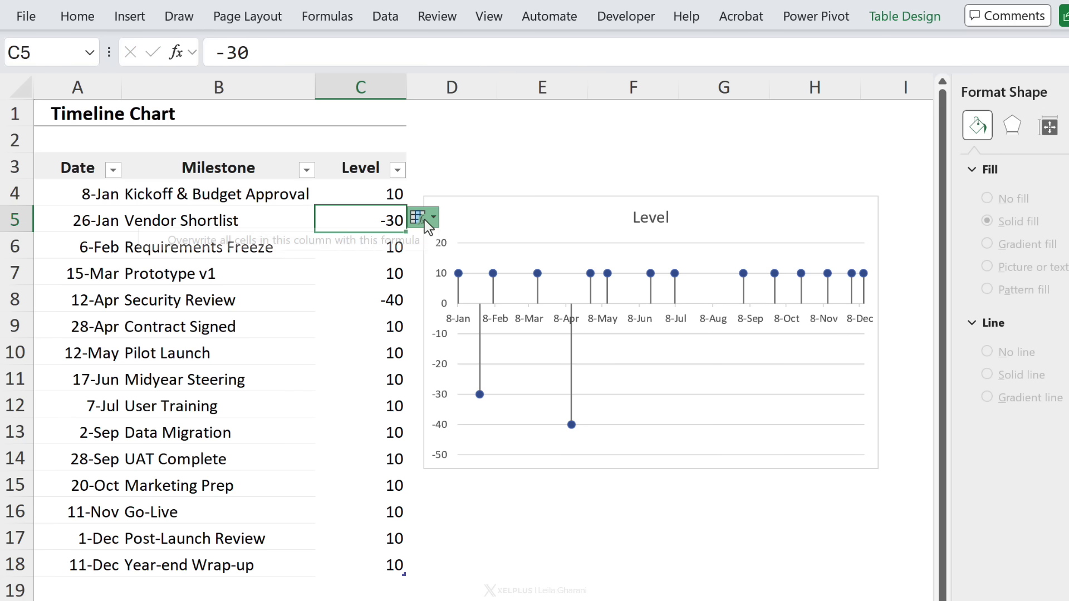
click(424, 219)
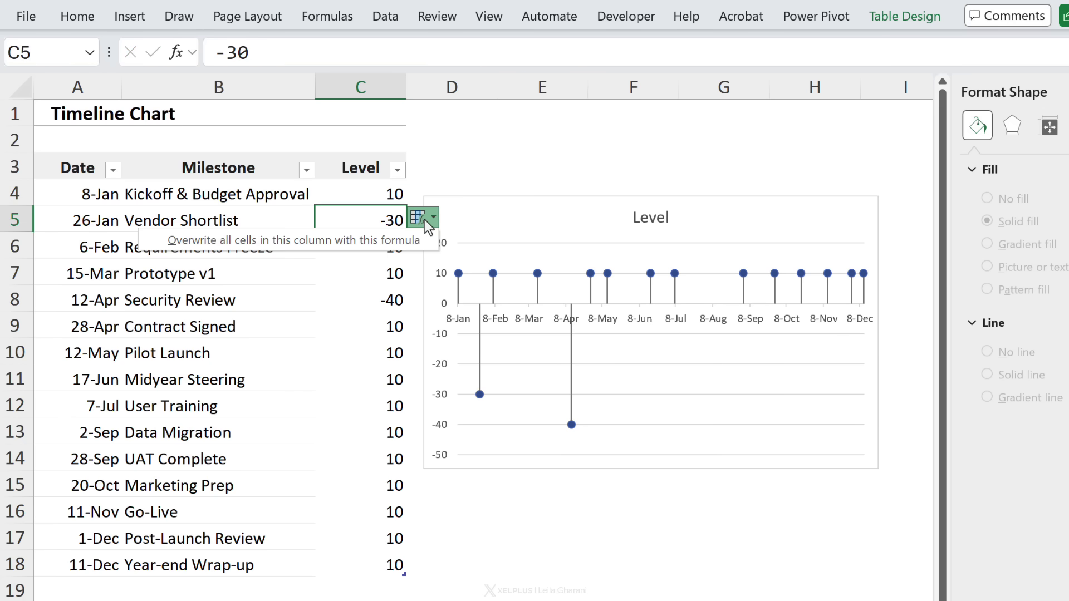
click(318, 236)
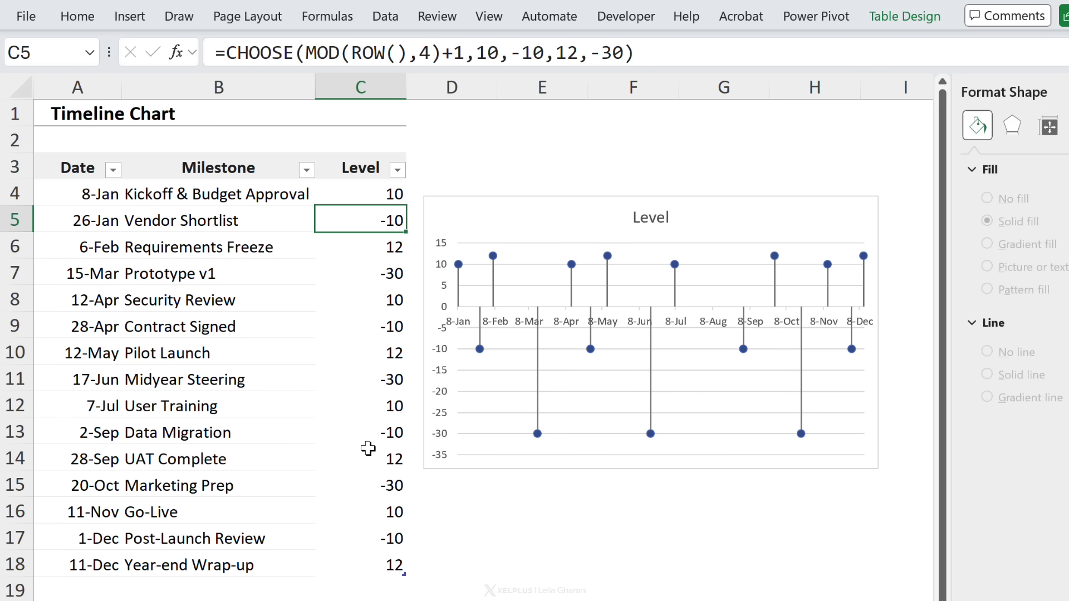
Edit the CHOOSE formula in C4 so its first level is 40 instead of 10
click(391, 193)
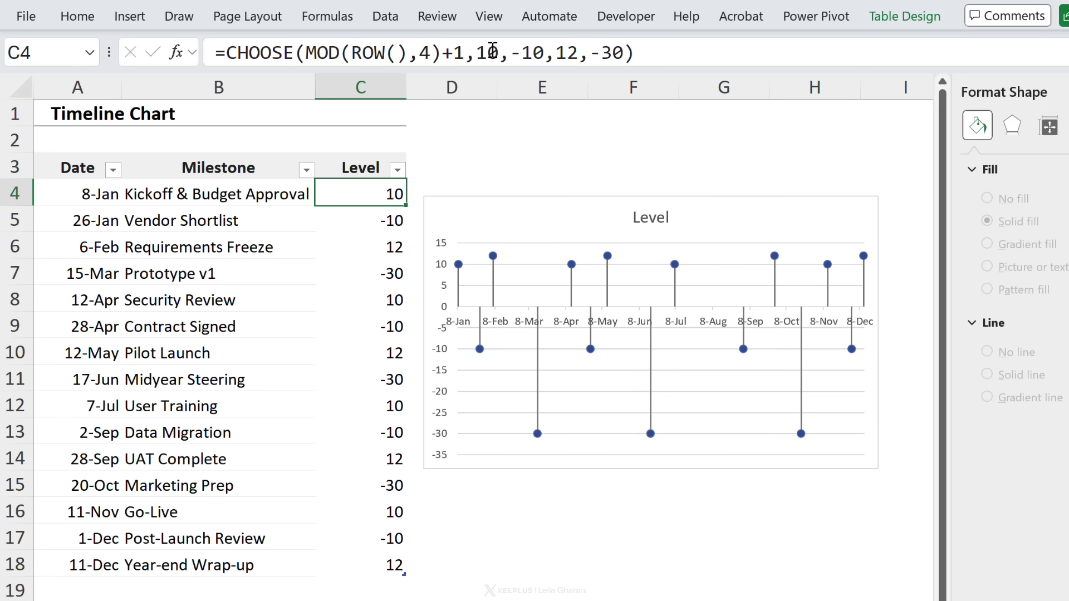
drag(492, 52, 480, 52)
text(4)
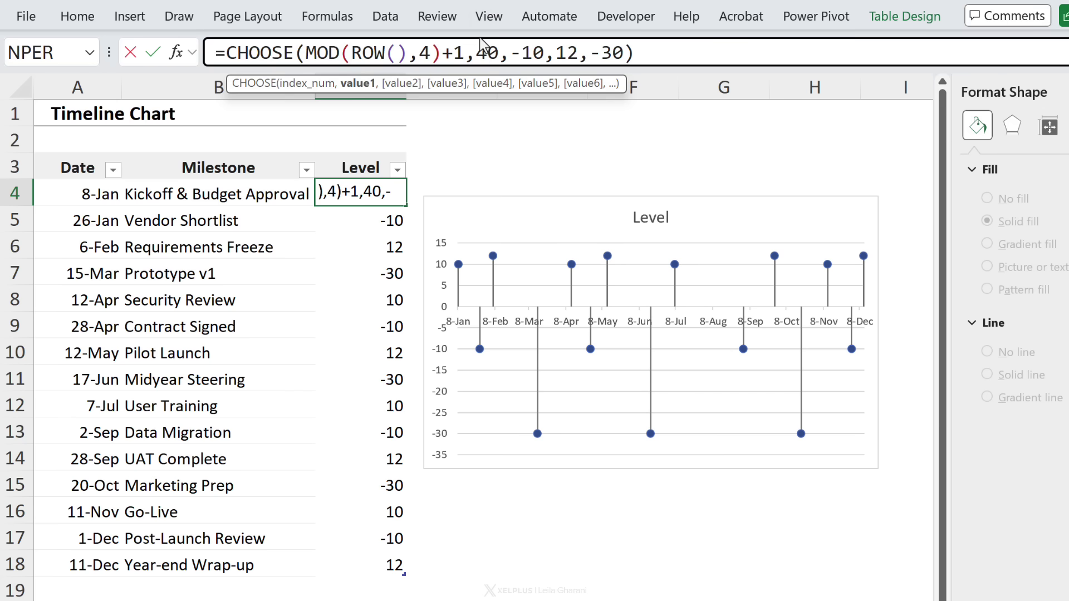
key(Return)
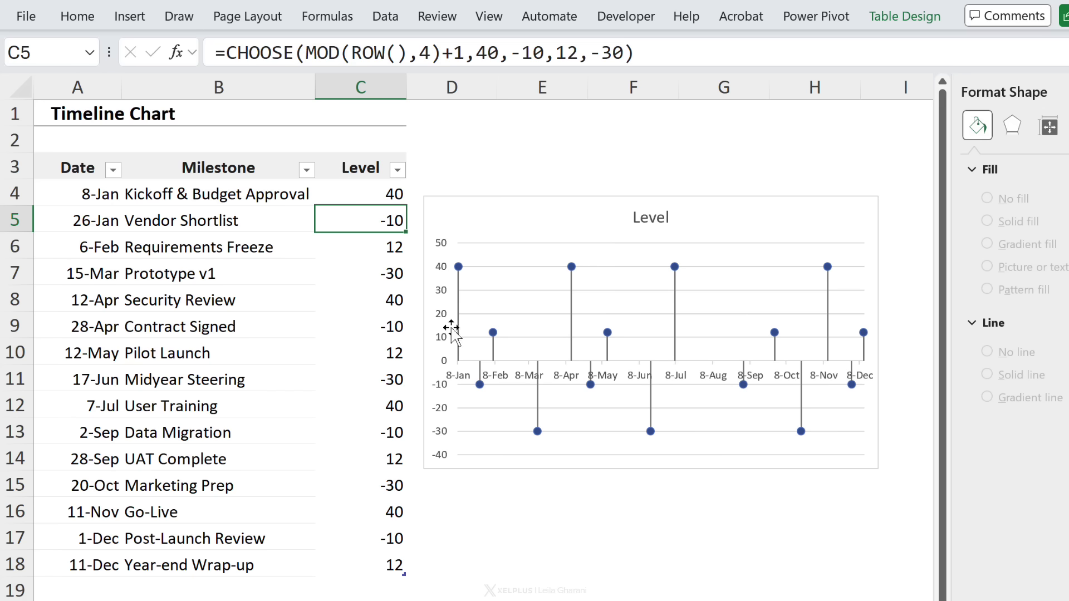
Set the date axis bounds to Minimum 1/1/2026 and Maximum 12/31/2026 in Format Axis
click(465, 384)
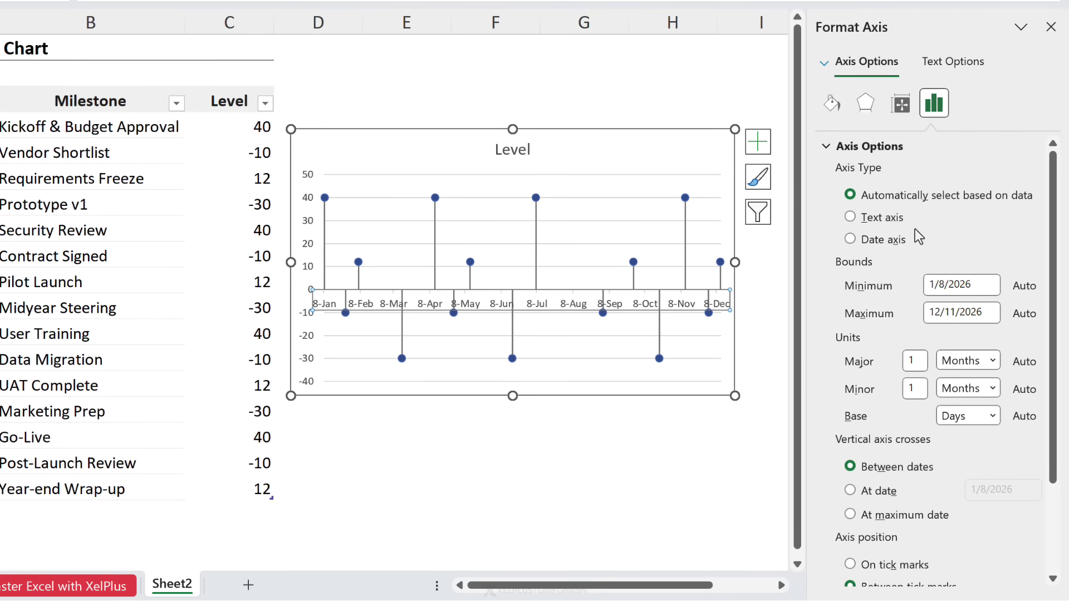
click(943, 285)
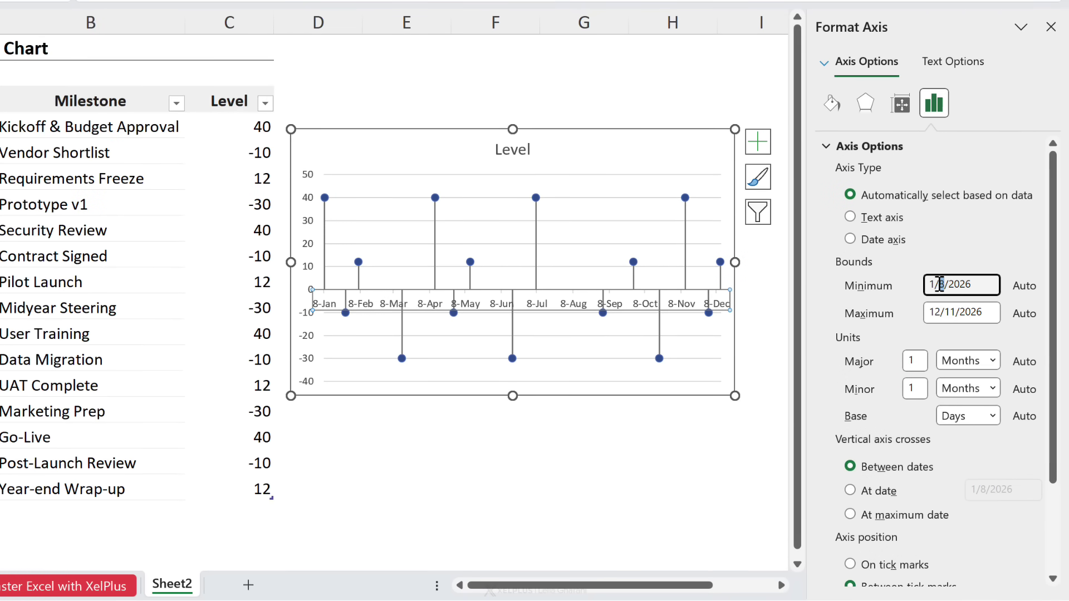
text(1)
key(Return)
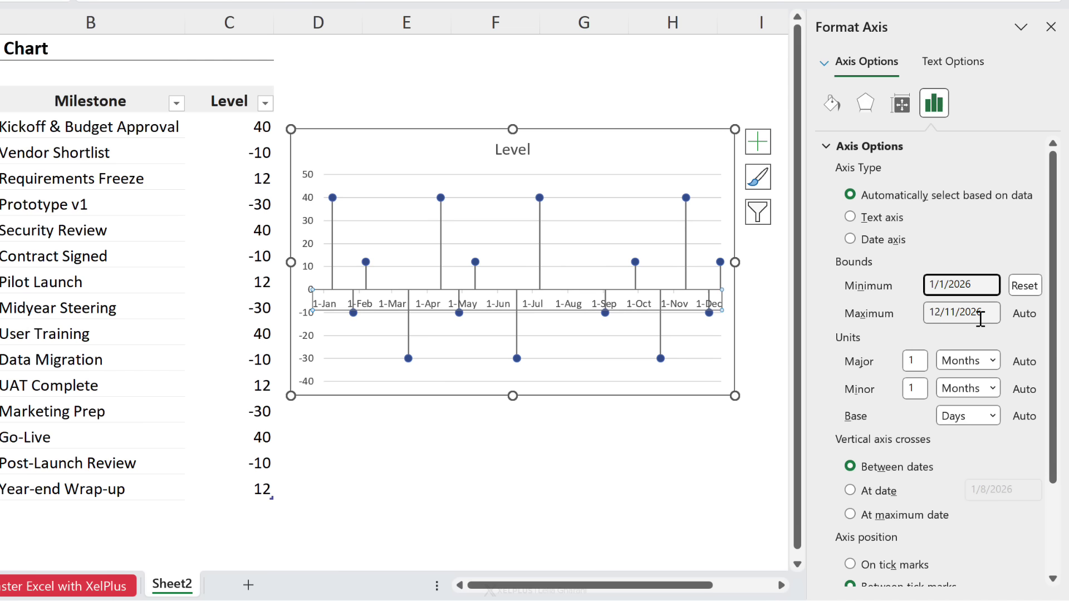
double_click(949, 313)
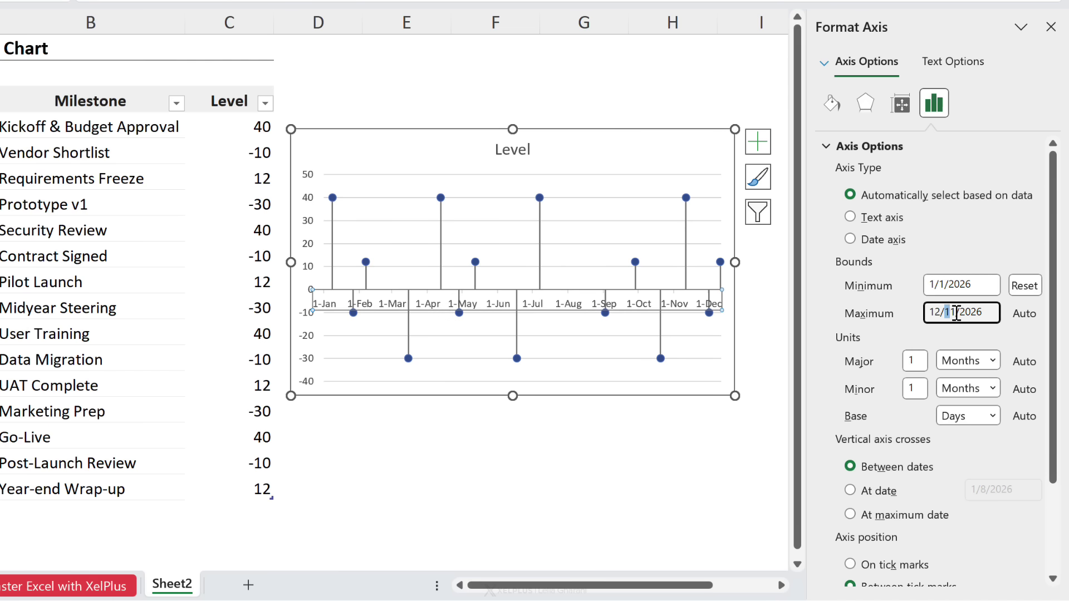
drag(956, 313, 949, 312)
text(31)
key(Return)
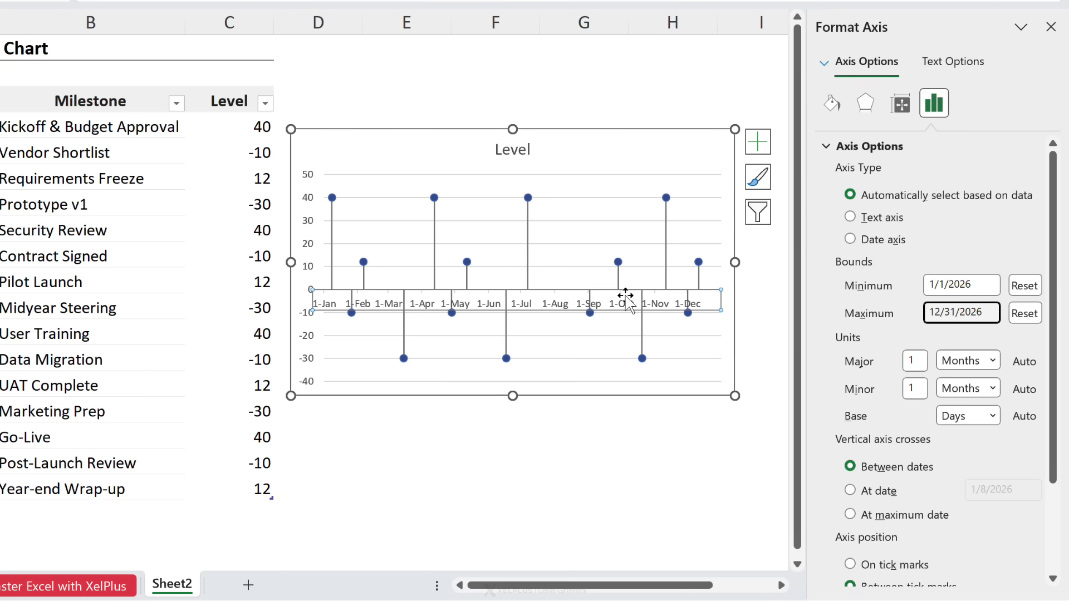
scroll(1053, 327, down, 3)
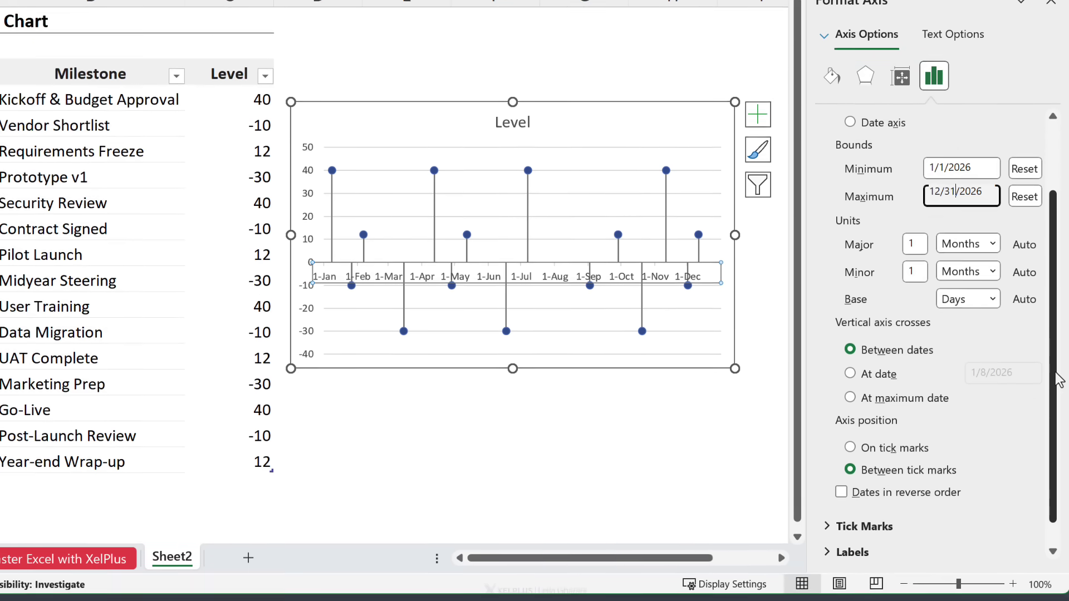
Set the axis Major tick mark type to None and Label Position to None
click(825, 447)
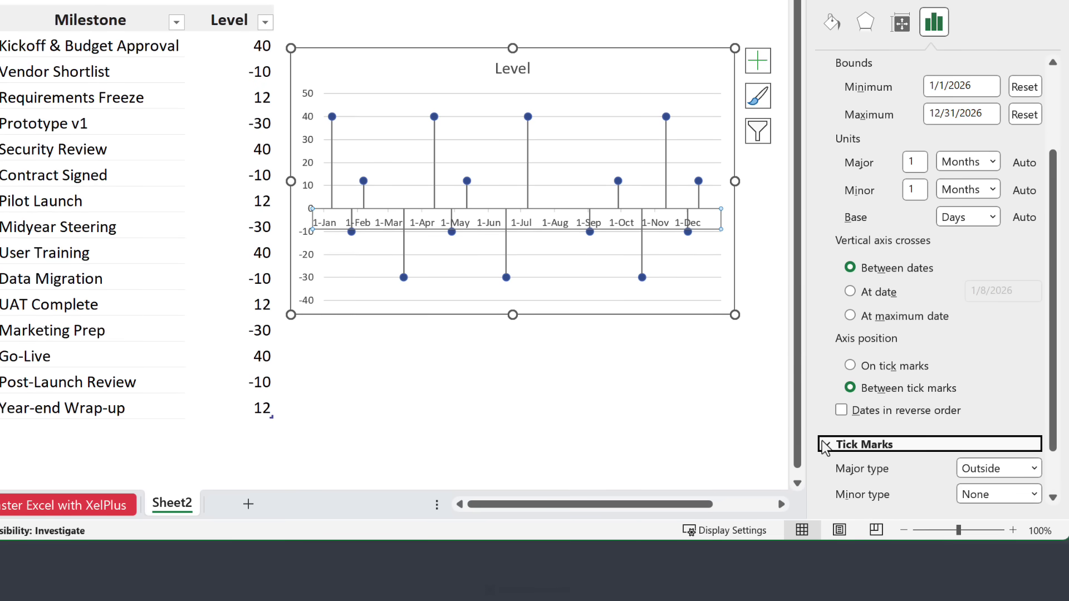
click(1032, 469)
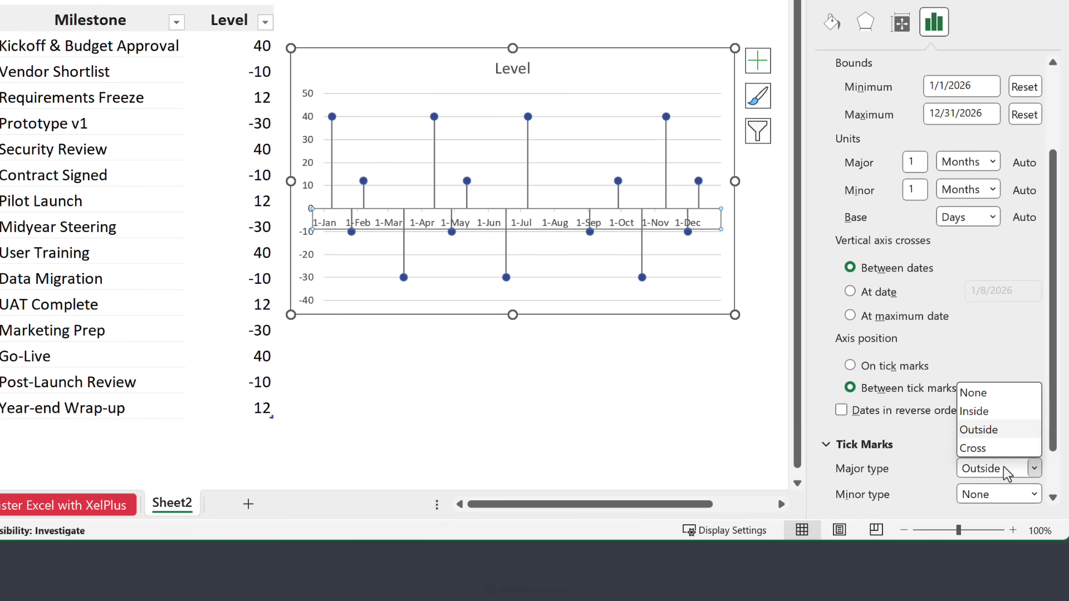
click(974, 393)
drag(1059, 413, 1058, 461)
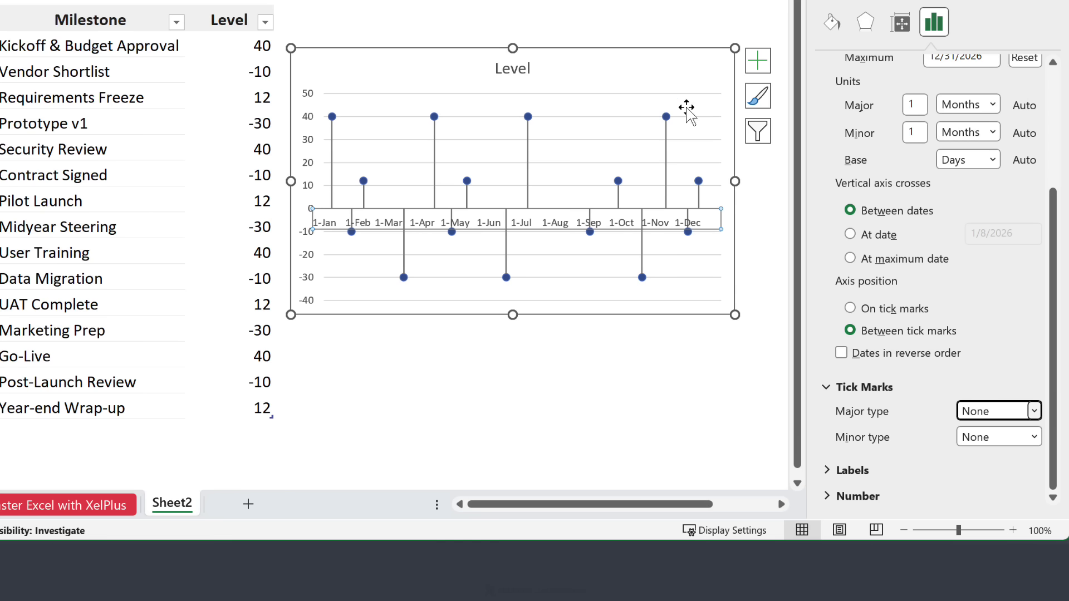
click(832, 473)
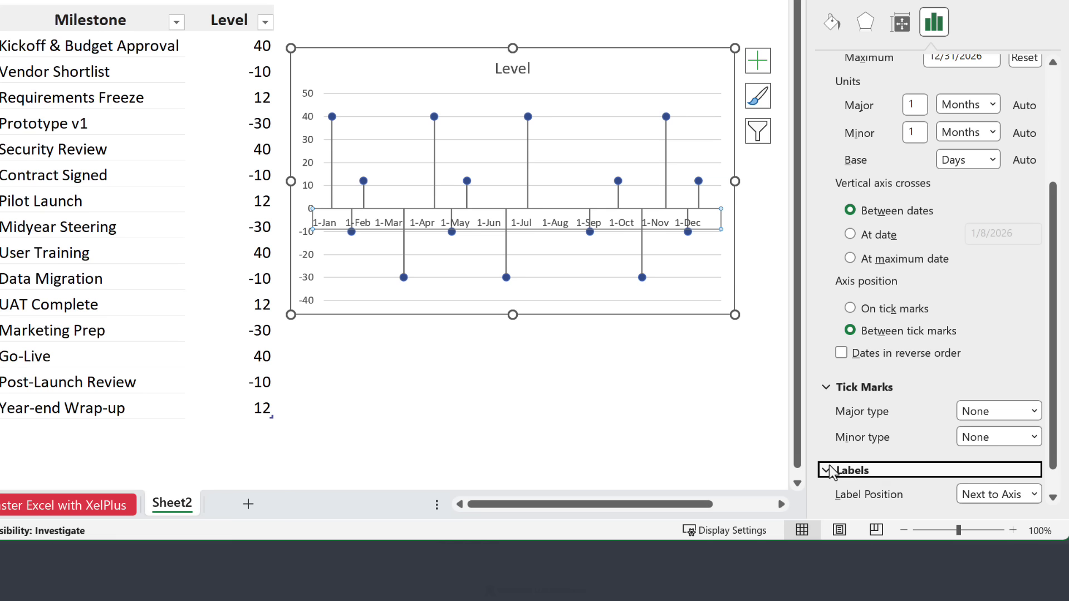
click(1034, 495)
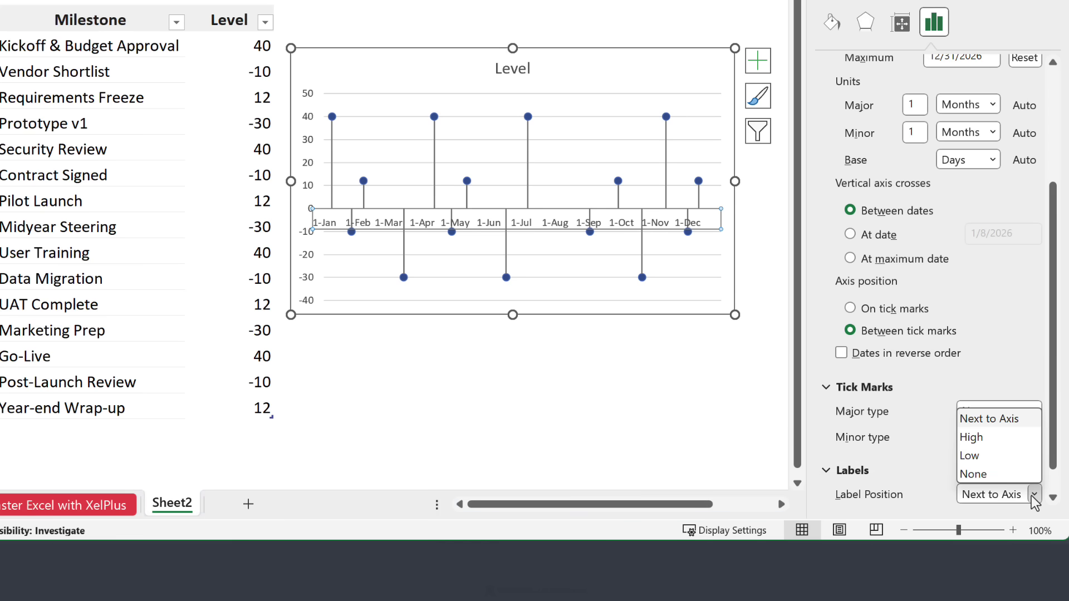
click(1010, 472)
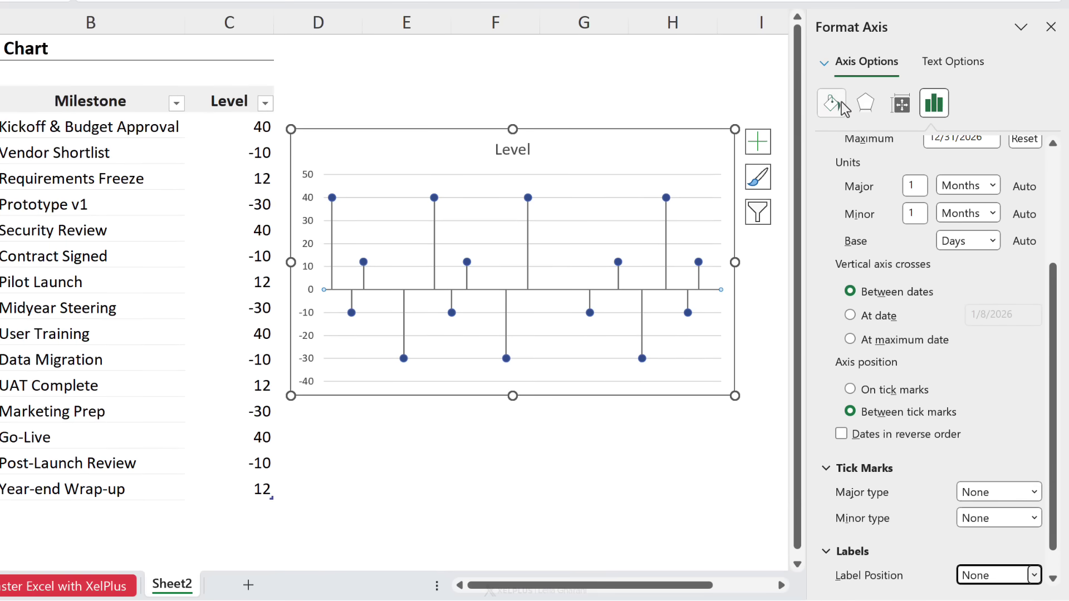
Make the axis a solid line 4 pt wide under Fill & Line
click(834, 104)
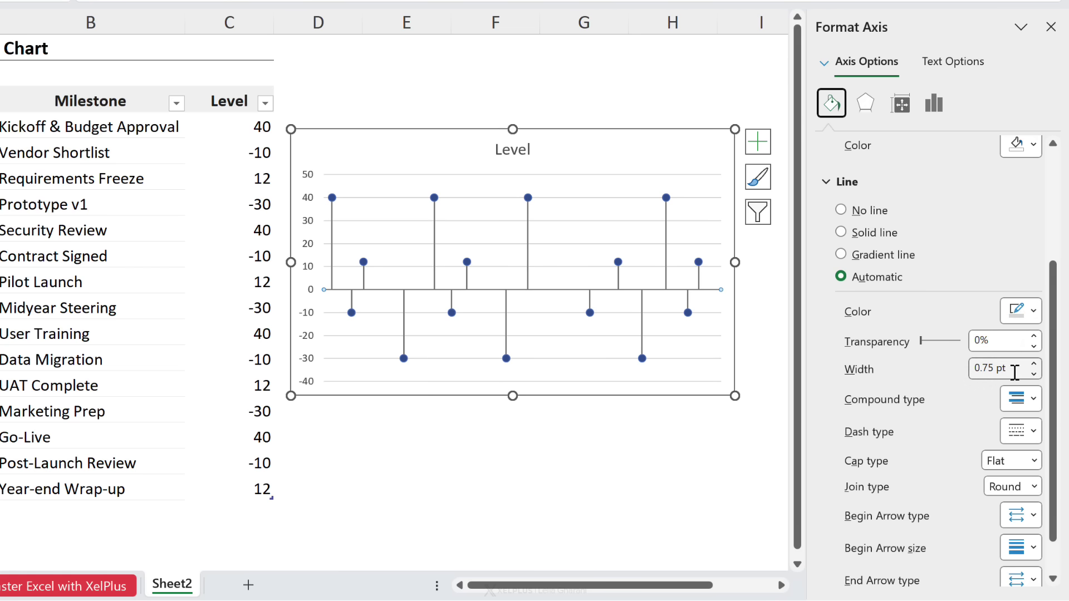
click(1033, 365)
click(1033, 365)
click(1034, 364)
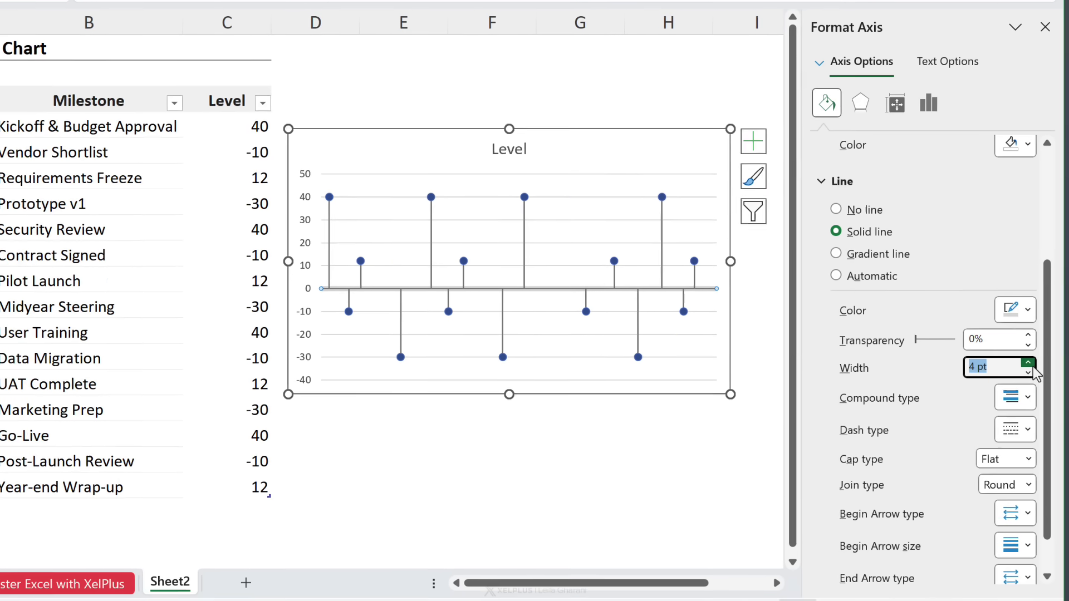
Give the axis a round Begin Arrow marker and an arrowhead End Arrow
click(1033, 515)
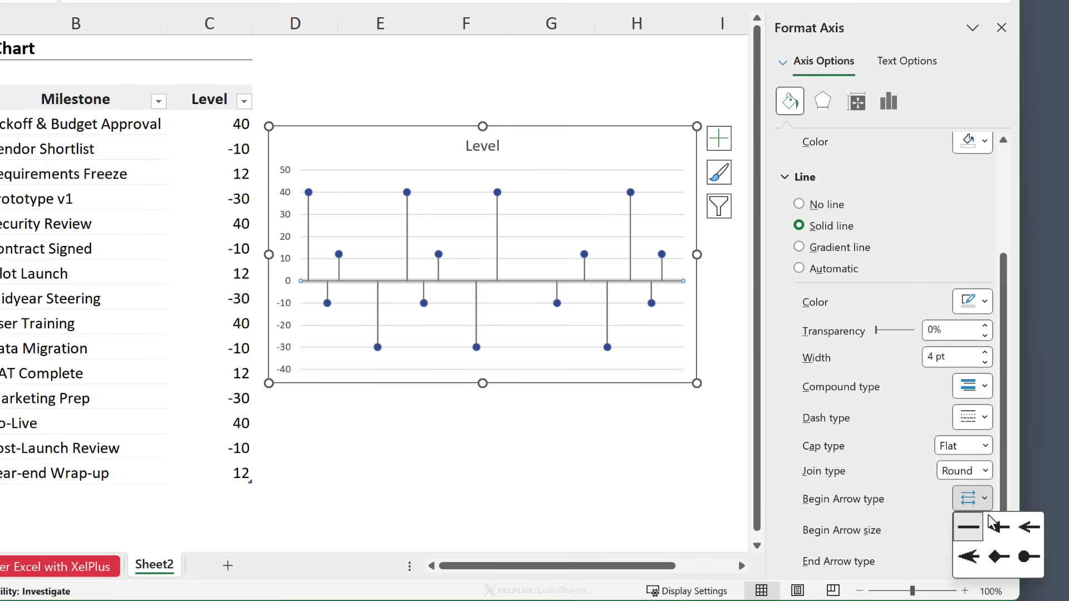
click(1027, 558)
scroll(1006, 510, down, 1)
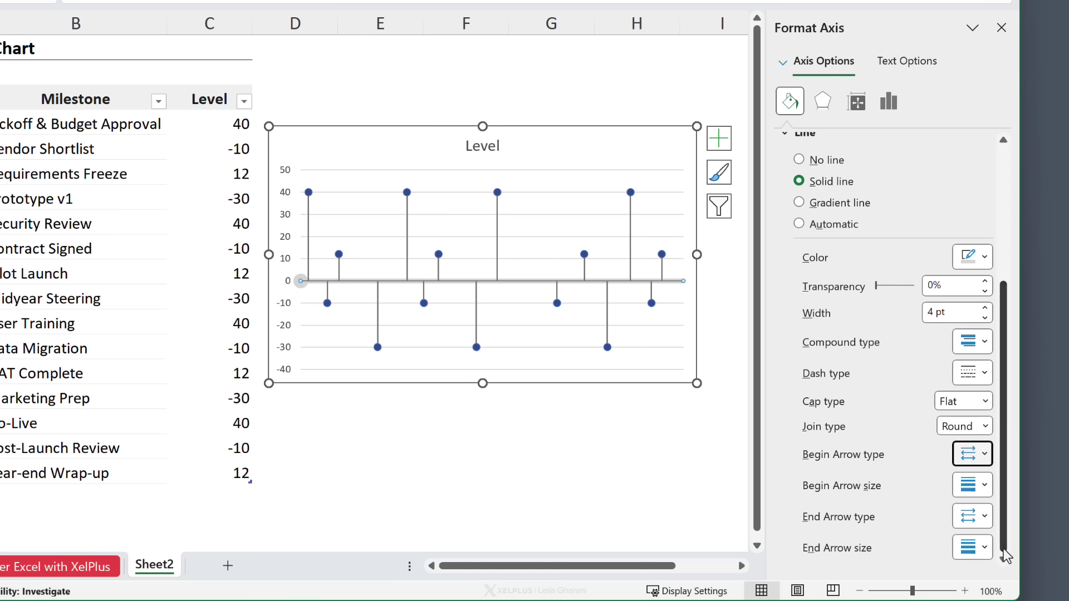
click(986, 518)
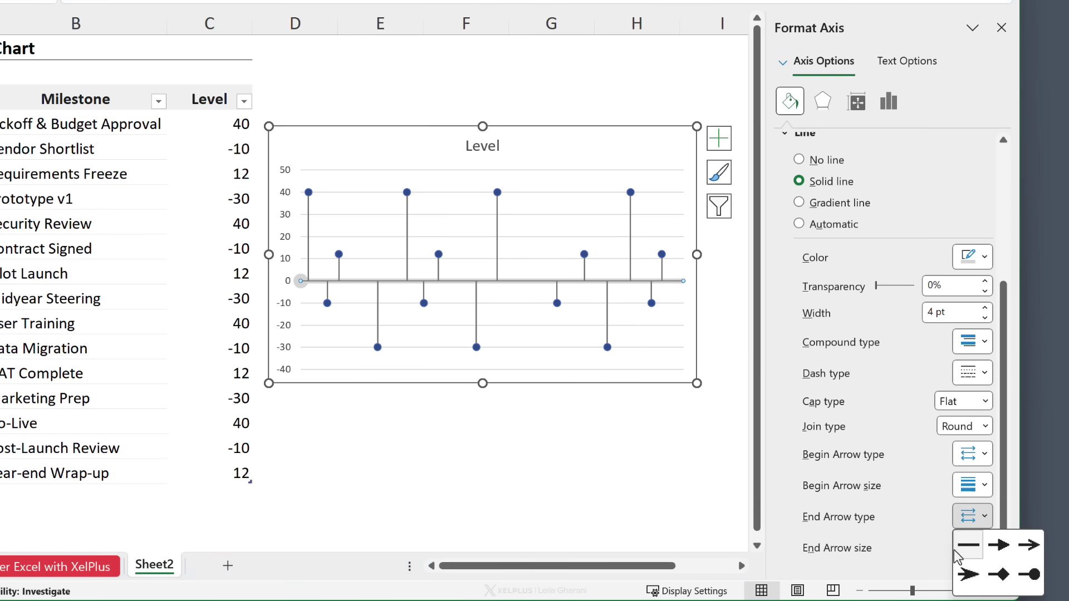
click(967, 574)
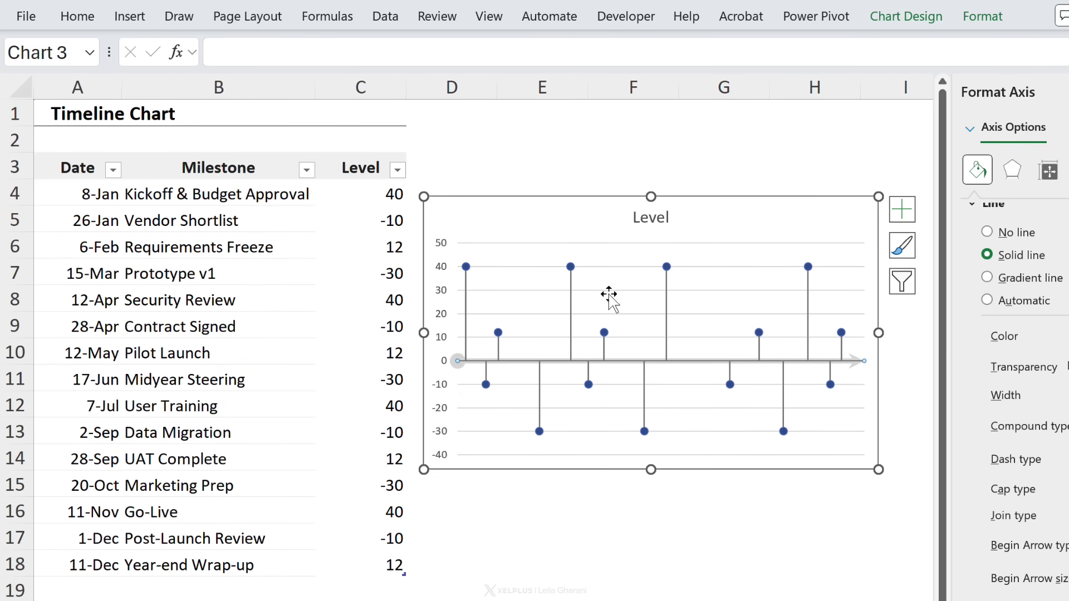
Delete the horizontal gridlines and the vertical value axis, then retitle the chart 'Project Timeline'
click(605, 293)
key(Delete)
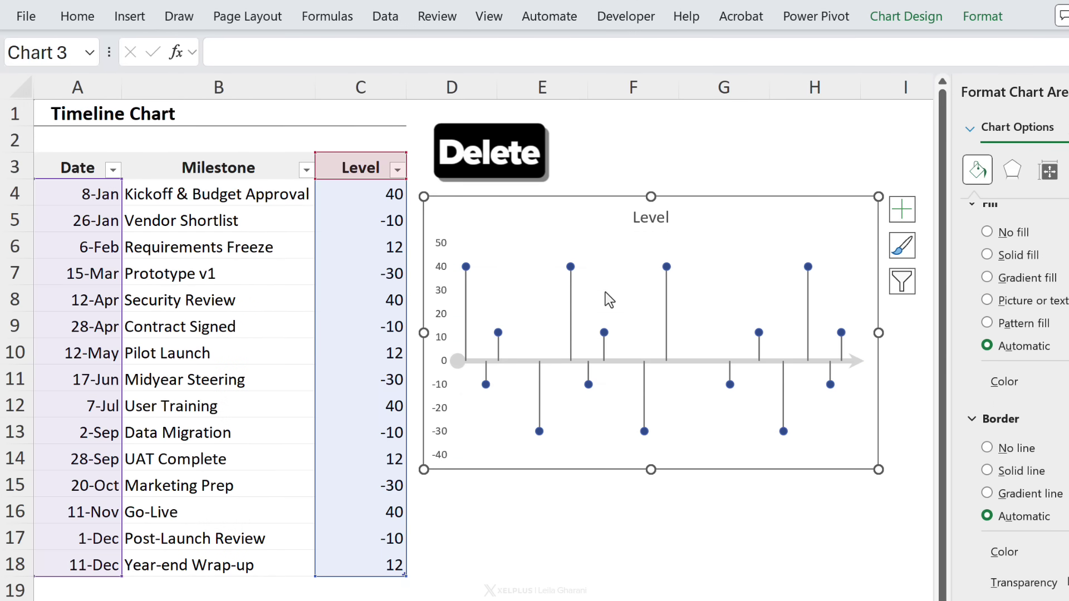
click(442, 295)
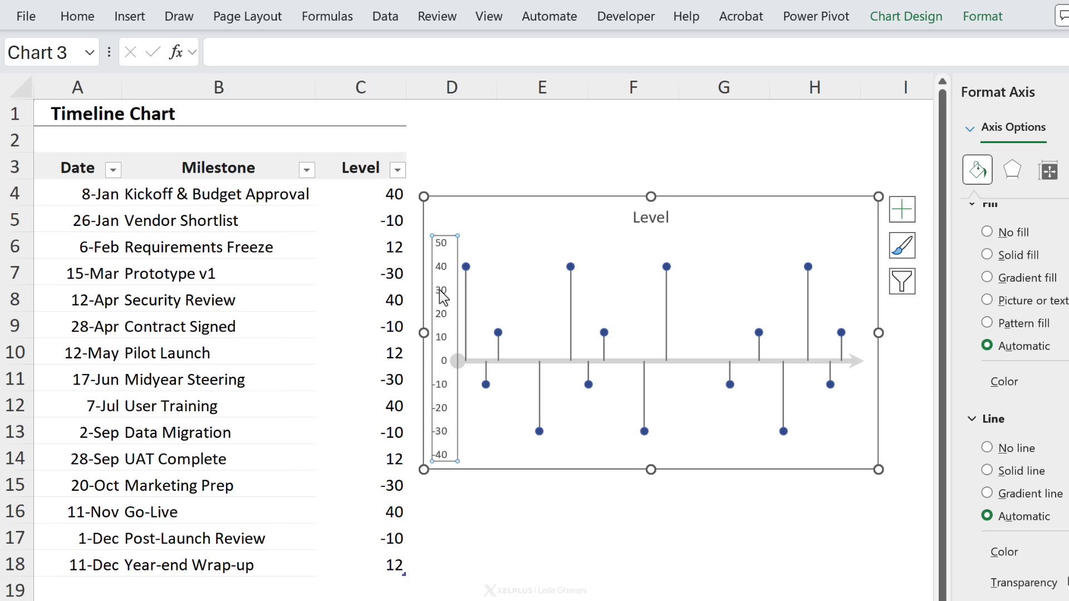
key(Delete)
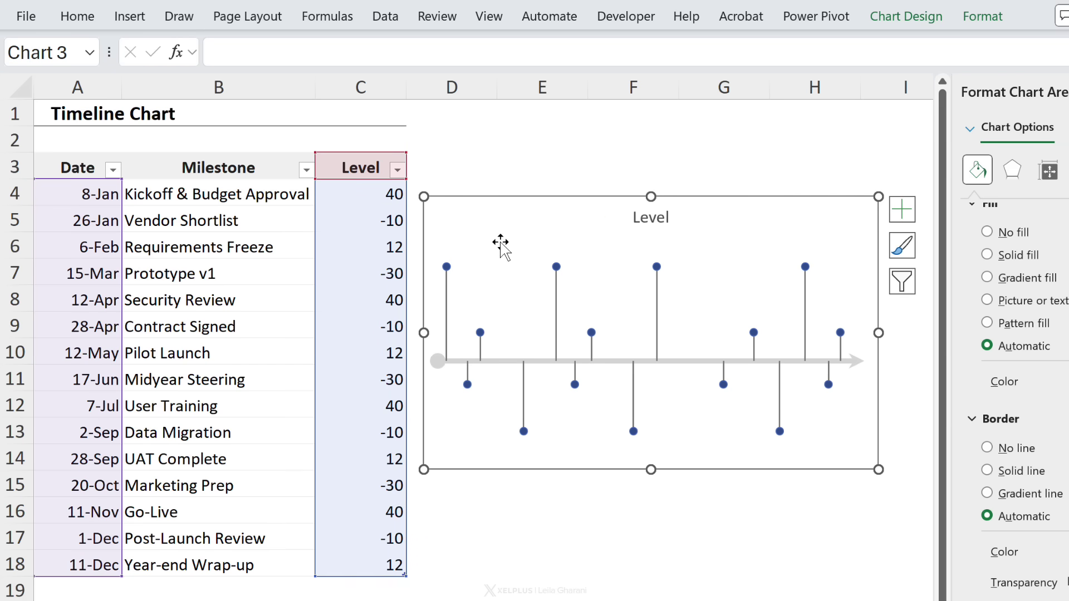
click(651, 219)
text(Project Timeline)
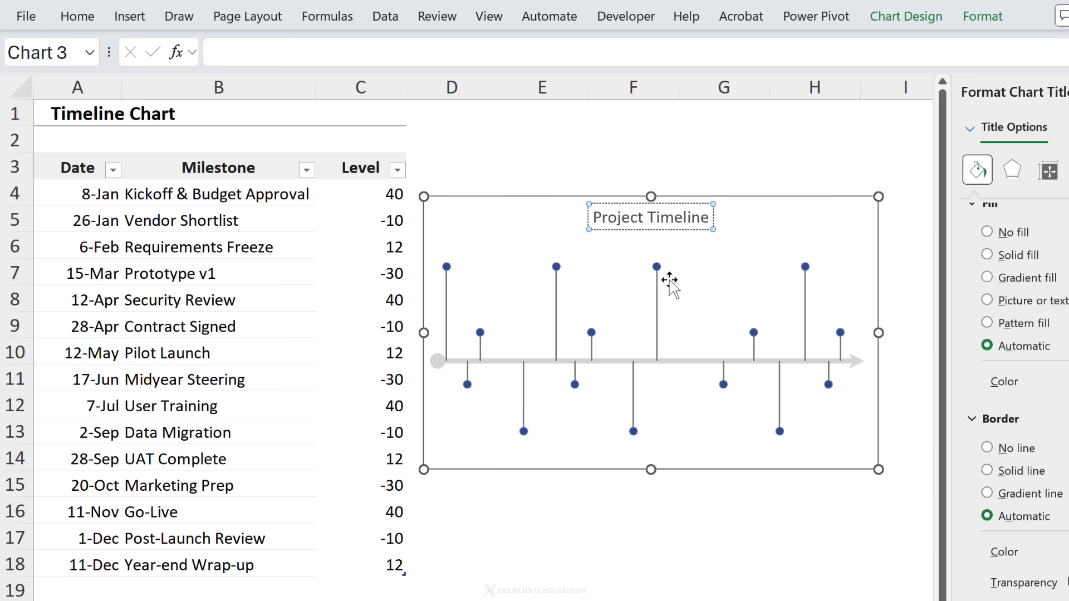
Add data labels to the milestone series
click(656, 266)
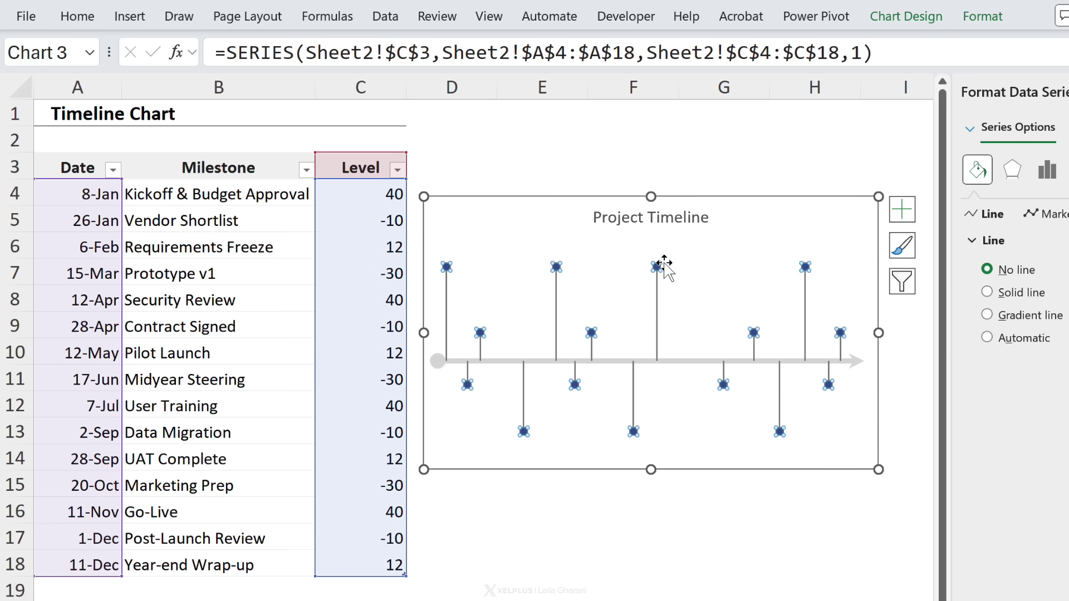
right_click(658, 269)
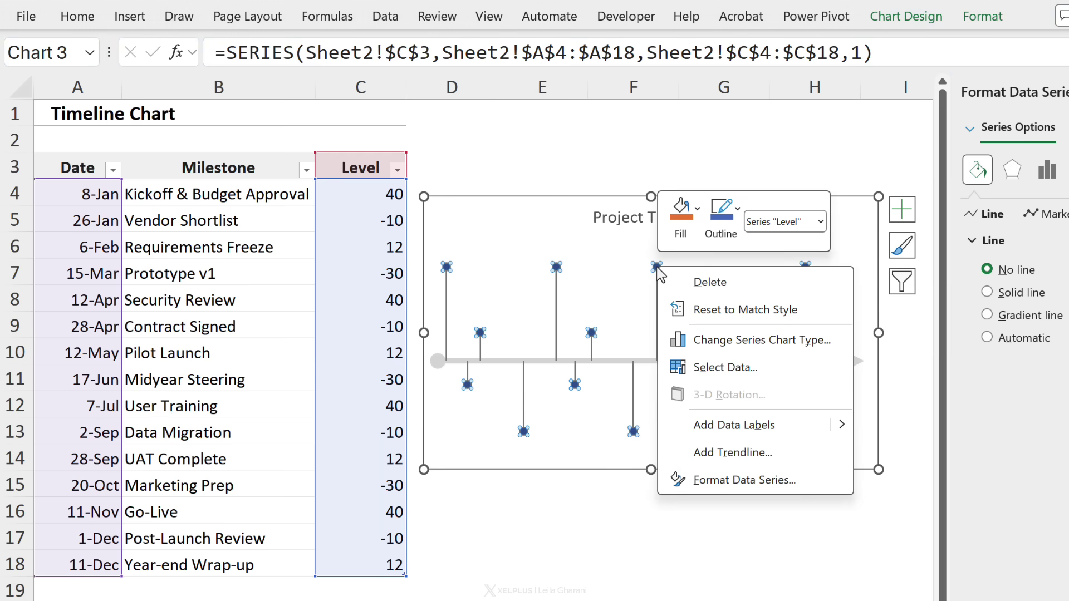
click(734, 425)
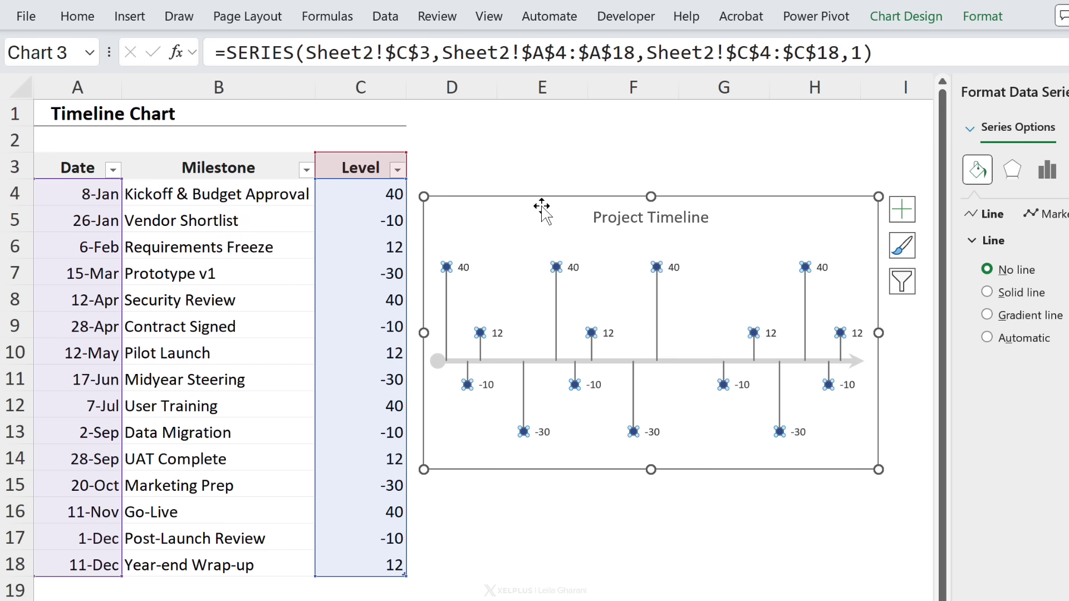
Move the chart below the milestone table and stretch it wider to the right
drag(543, 211, 268, 389)
scroll(268, 389, down, 3)
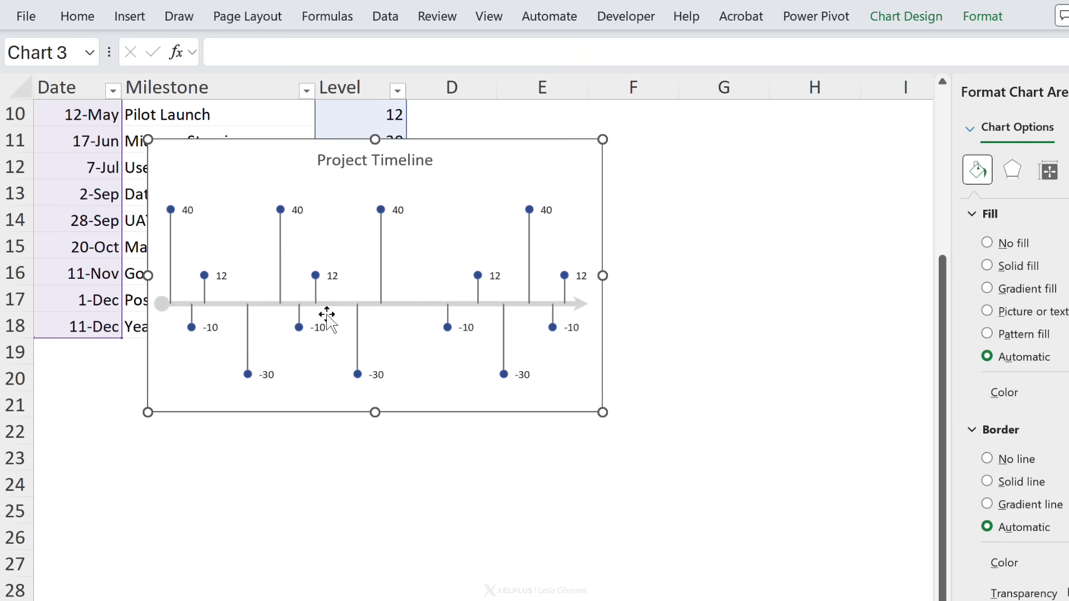
drag(253, 165, 155, 383)
click(155, 383)
scroll(551, 367, down, 3)
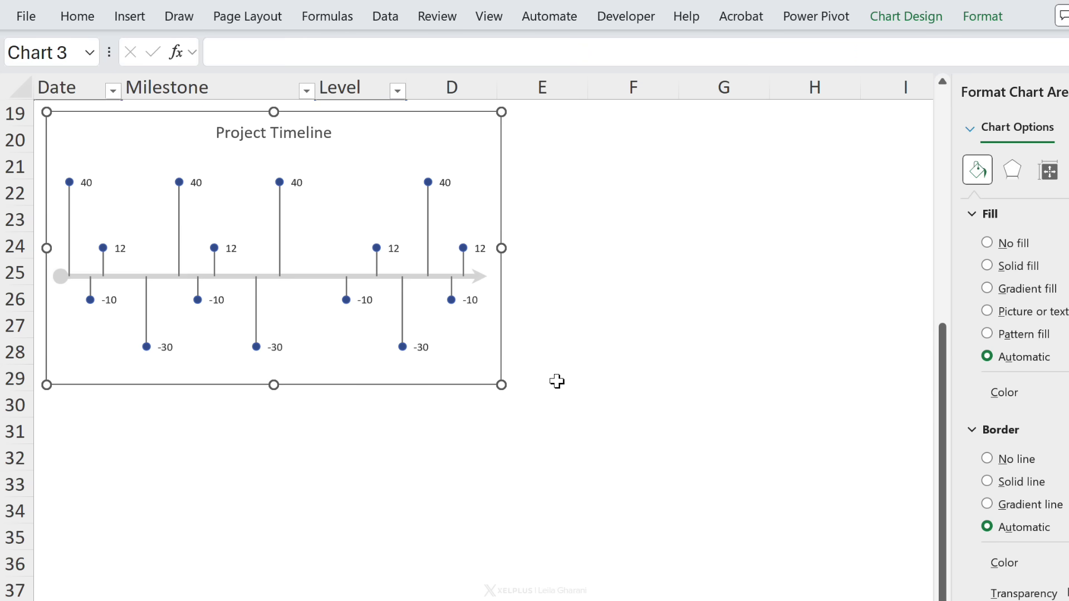
scroll(547, 351, down, 2)
drag(501, 328, 781, 330)
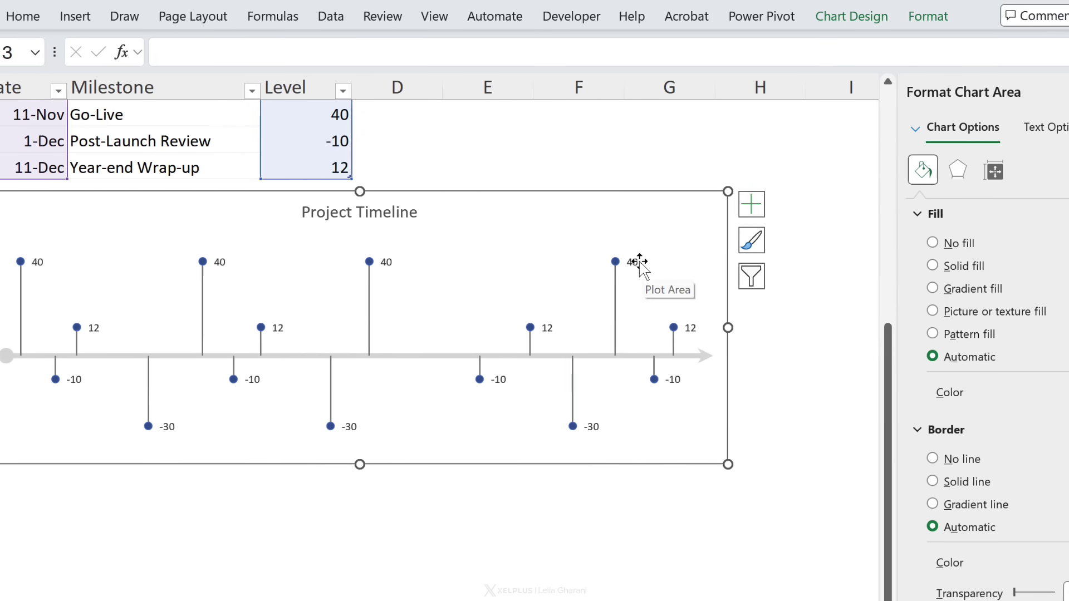
Show the category (date) in the data labels and hide the level values
click(633, 262)
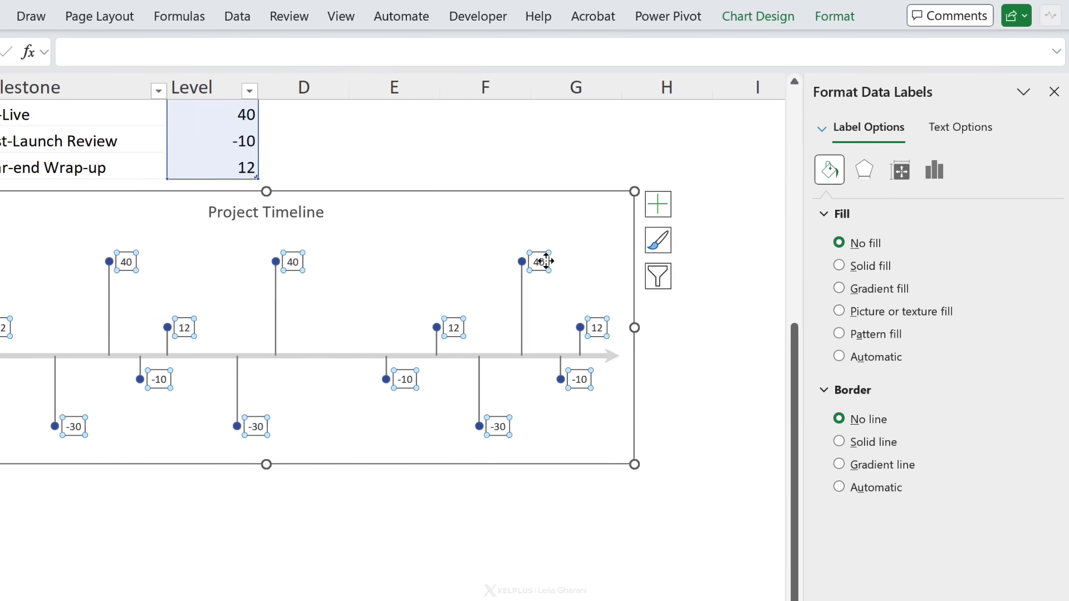
click(932, 173)
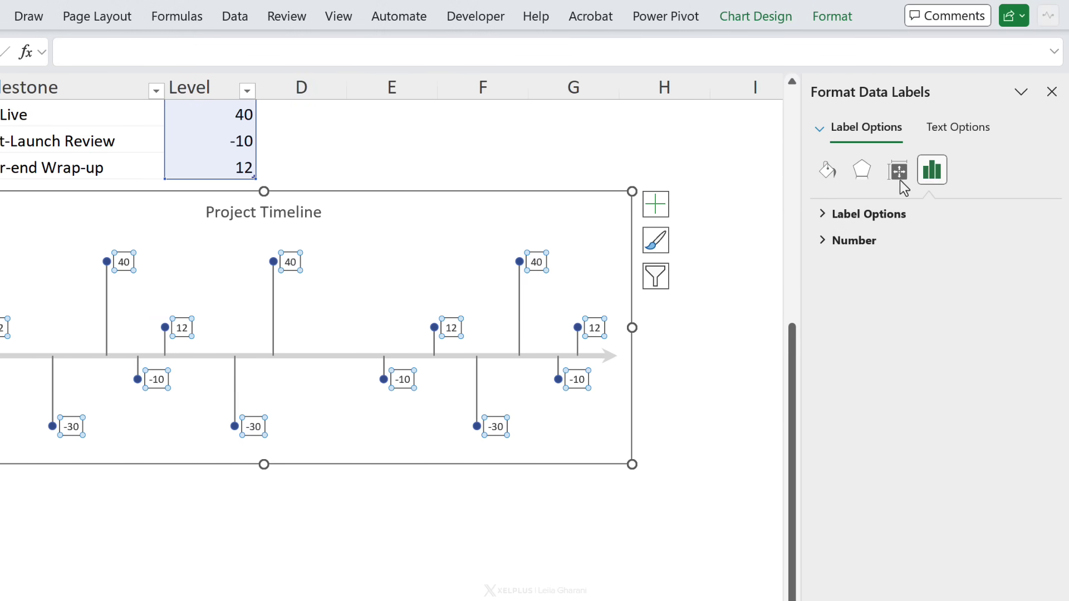
click(821, 215)
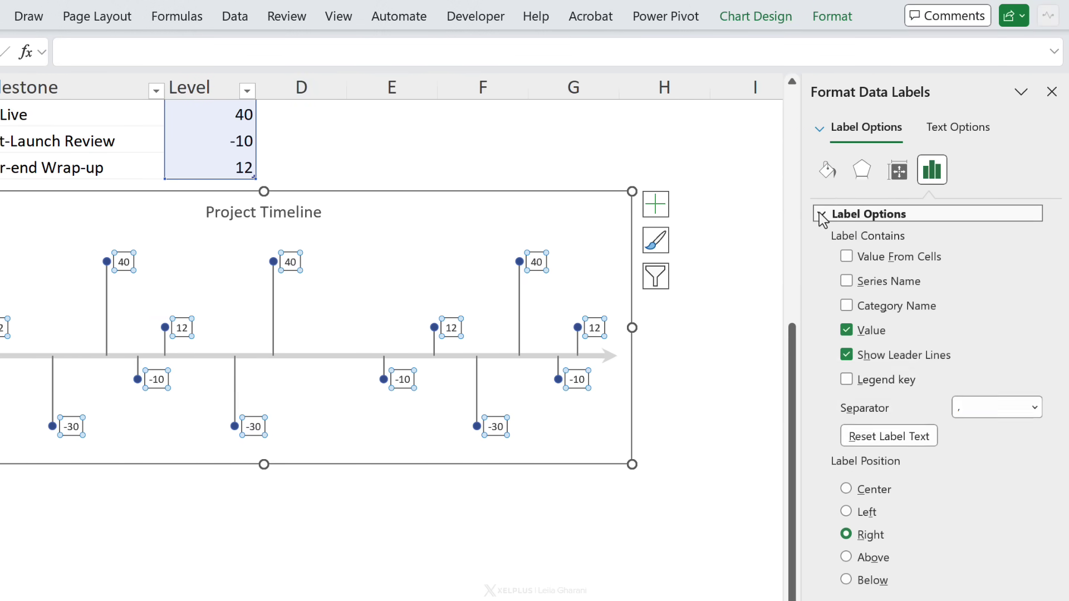
click(848, 306)
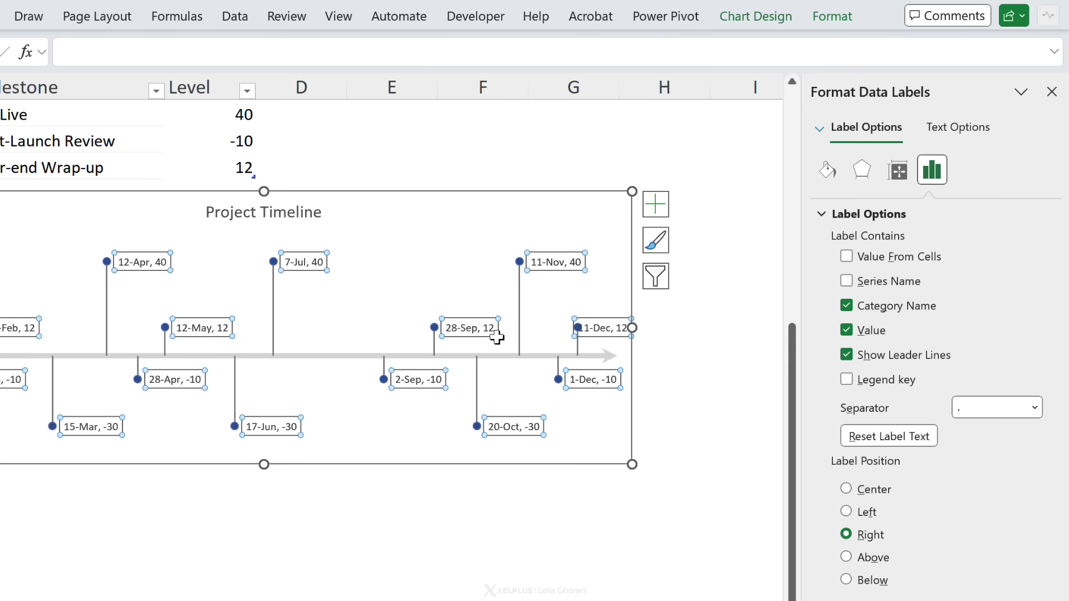
click(846, 329)
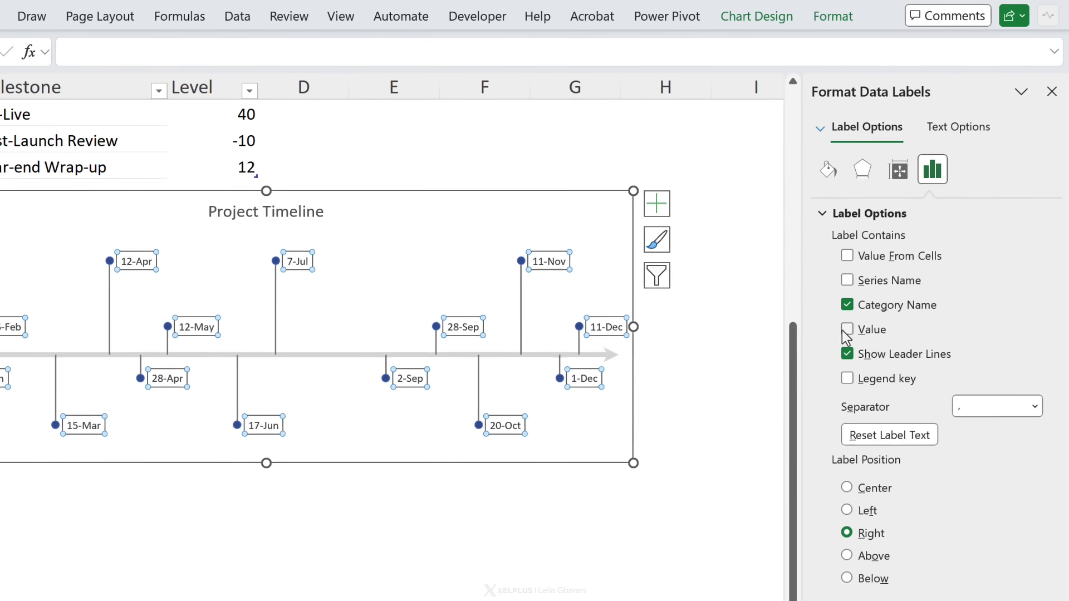
scroll(345, 263, up, 5)
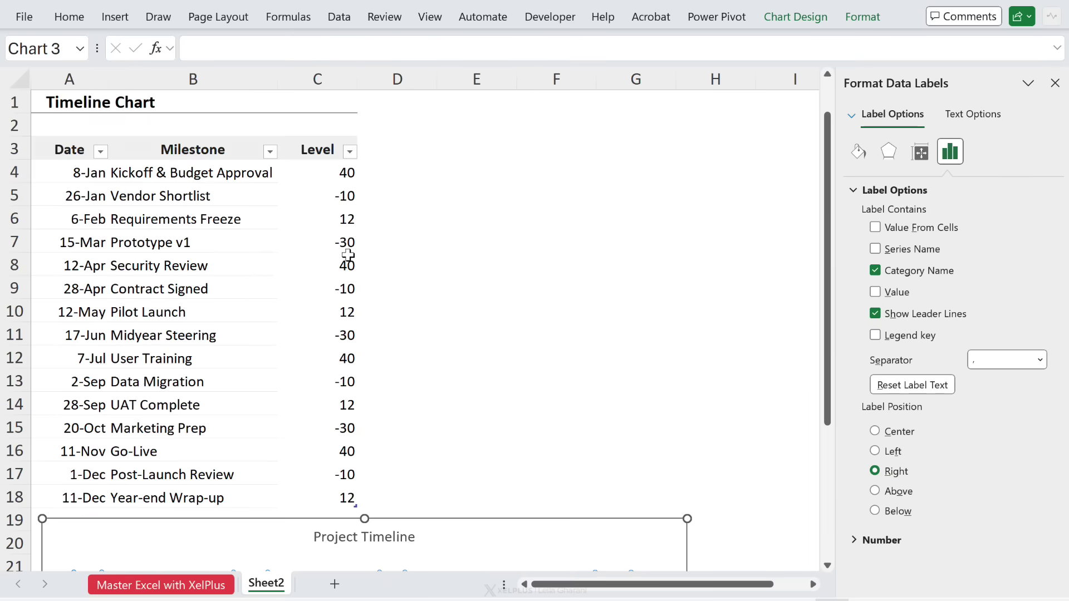
Take label text from cells B4:B18 so each point shows its milestone name
click(875, 228)
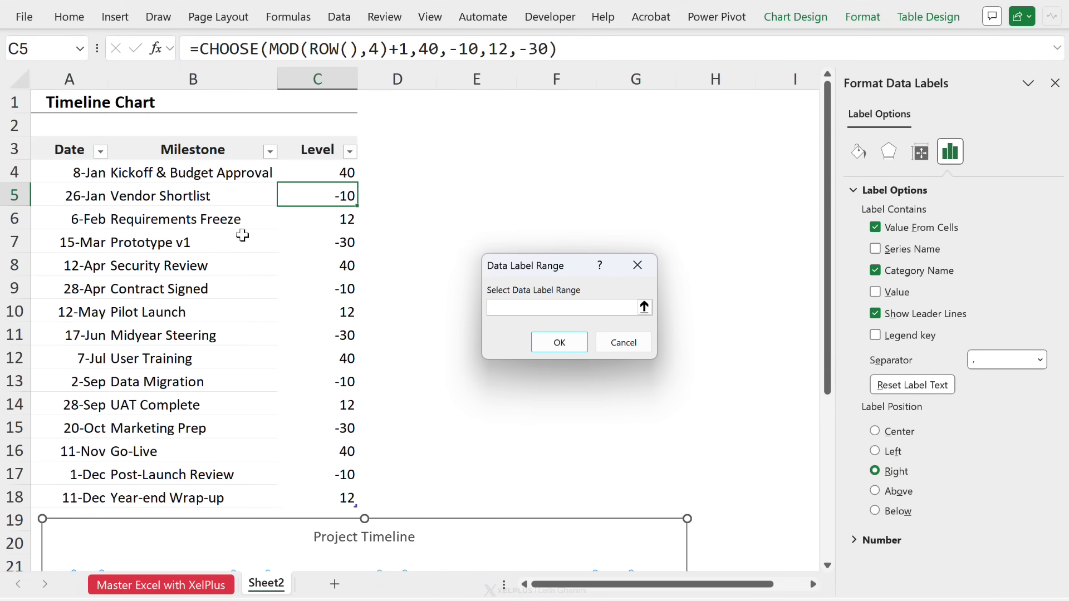
drag(200, 175, 177, 498)
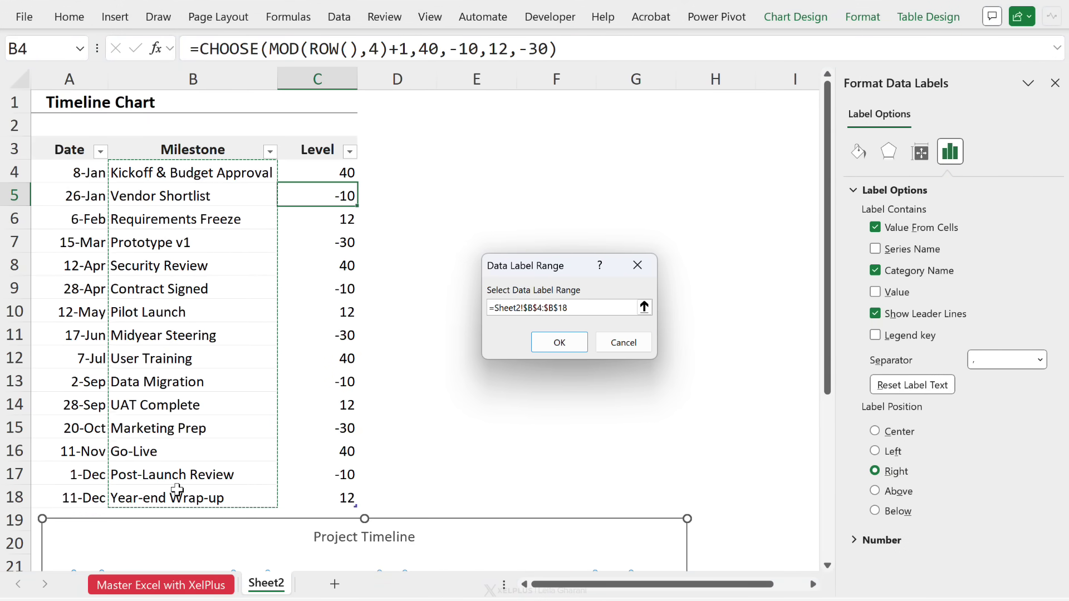
click(559, 343)
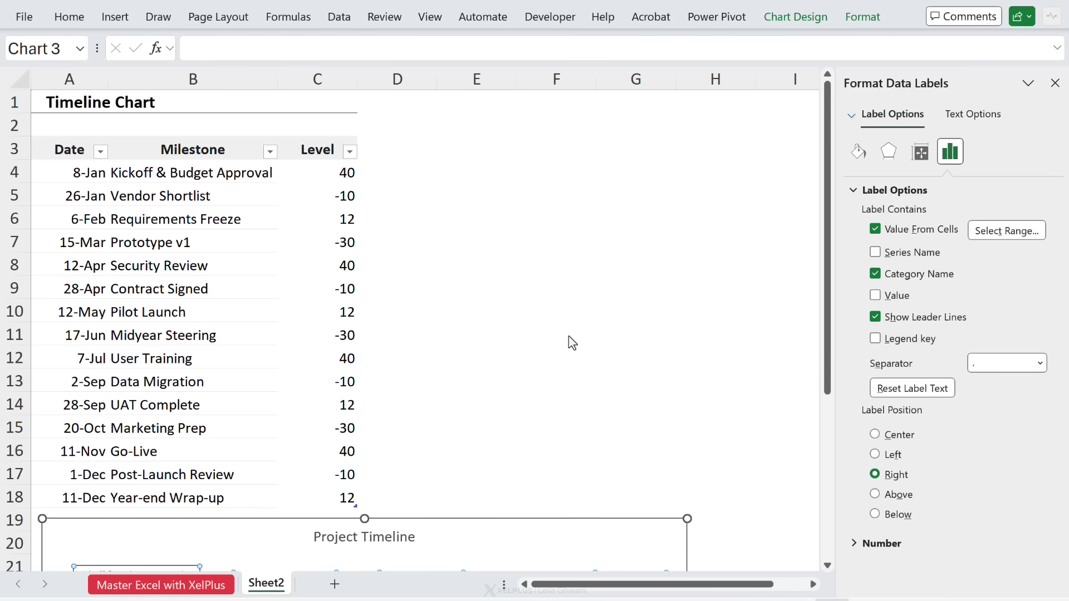
scroll(568, 336, down, 5)
scroll(569, 336, down, 3)
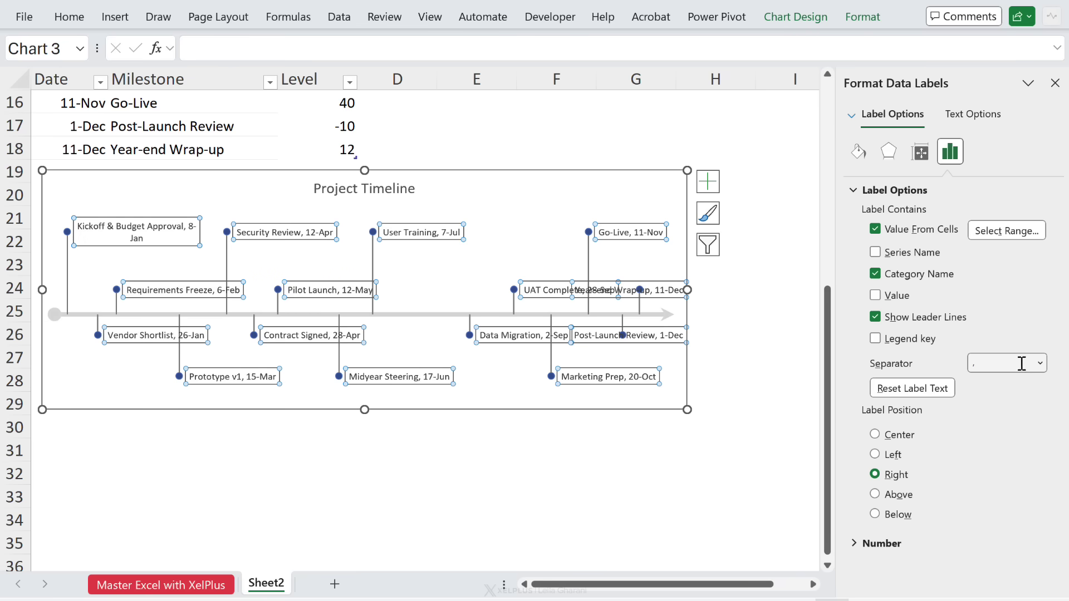
Set the label separator to (New Line) and left-align the label text
click(1039, 363)
click(1009, 434)
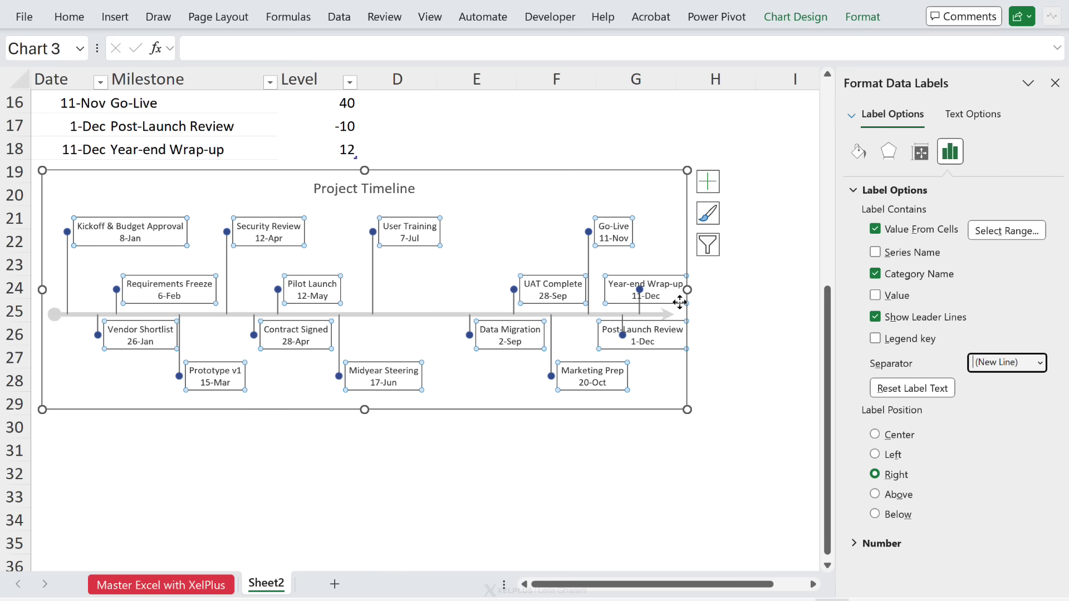
click(73, 17)
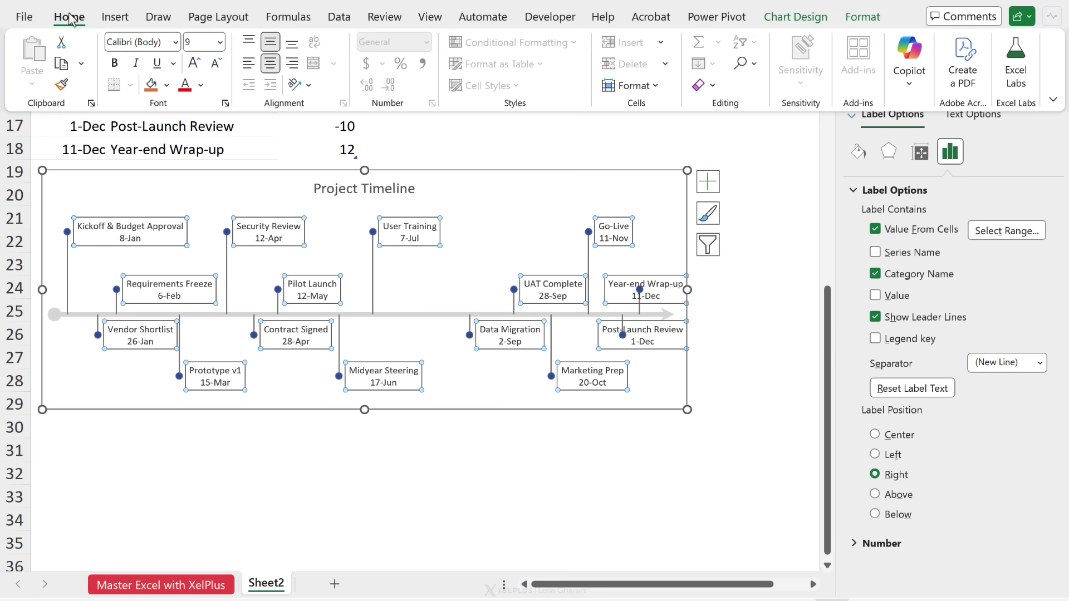
click(248, 63)
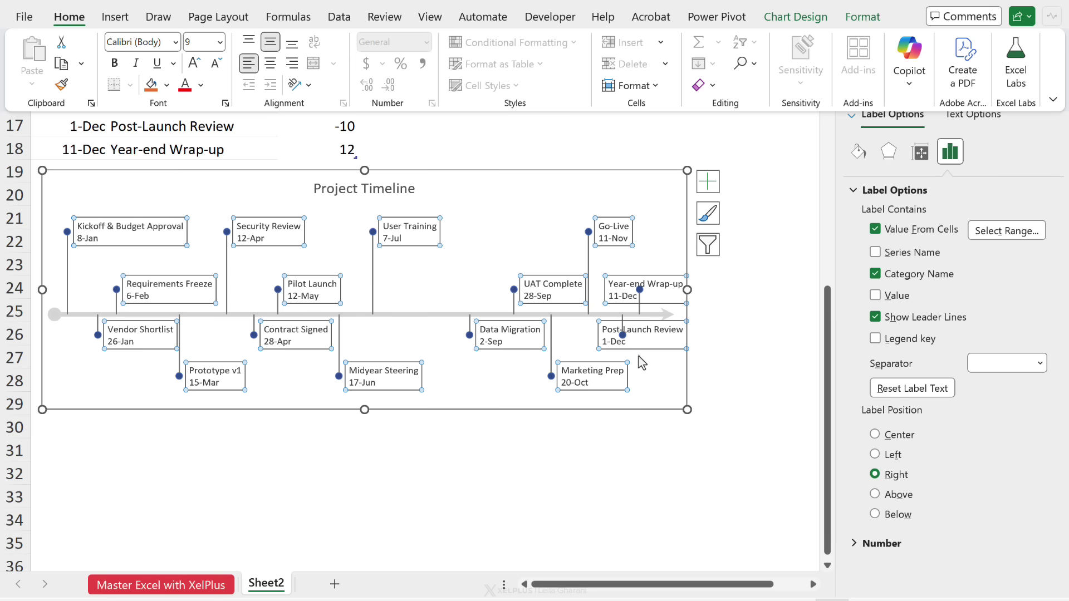
click(511, 226)
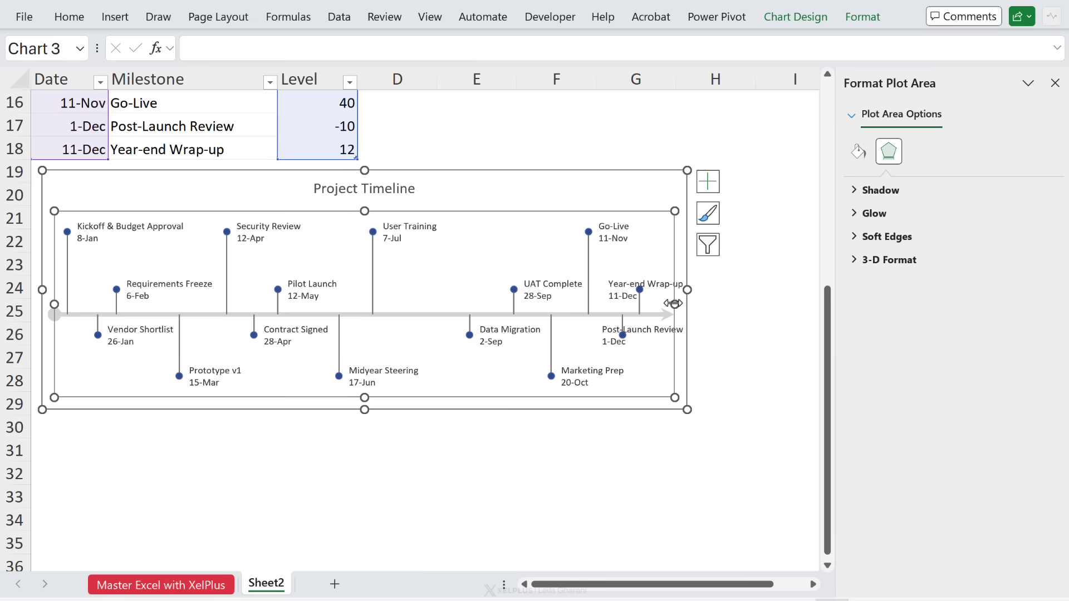
Narrow the plot area from the right so the last labels fit inside the chart
drag(673, 304, 614, 302)
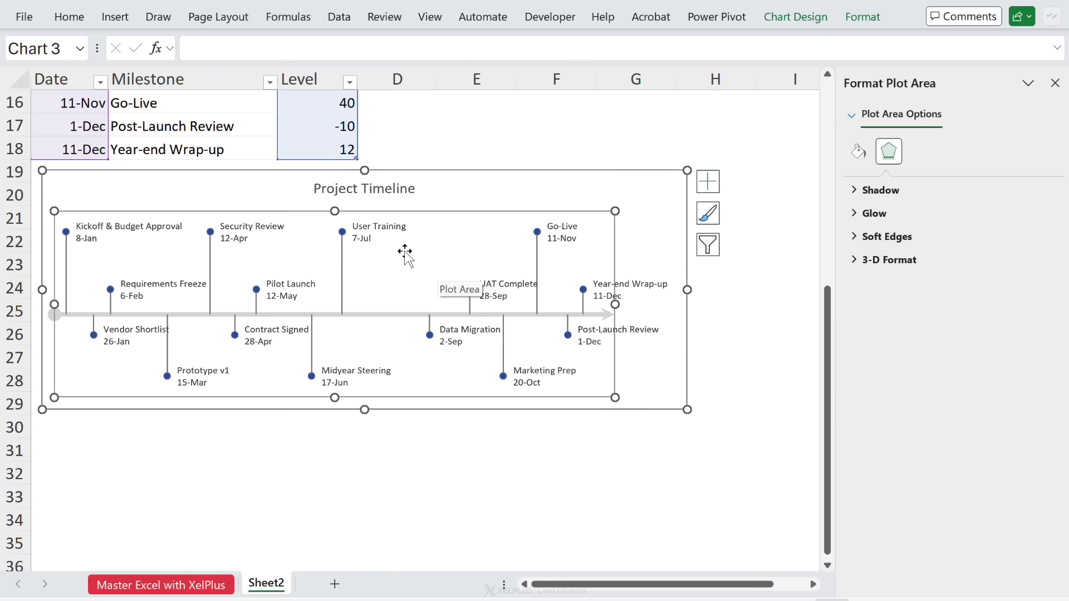
click(434, 129)
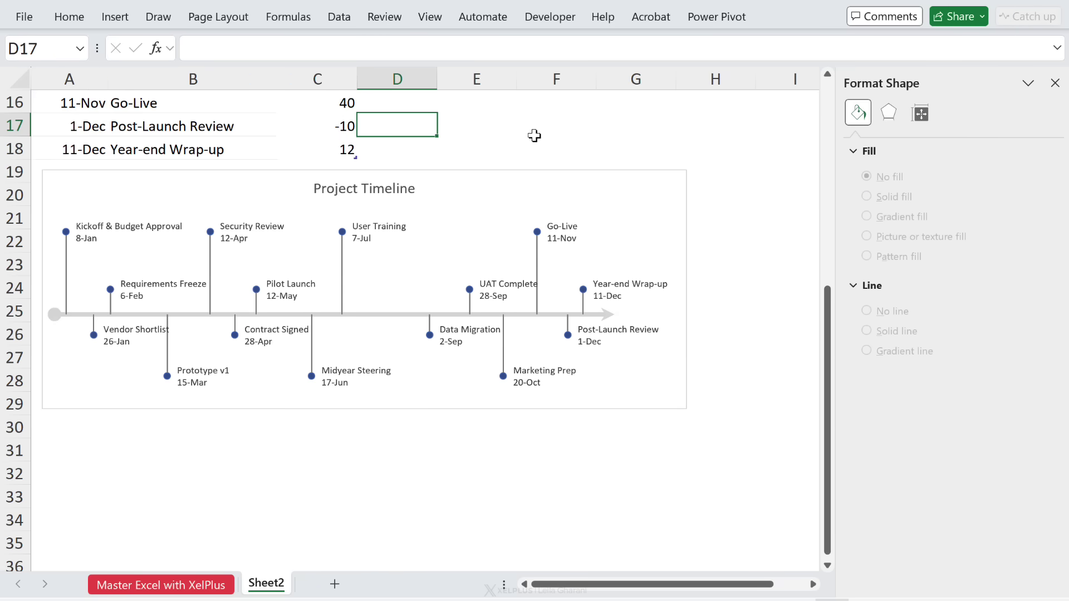
click(517, 177)
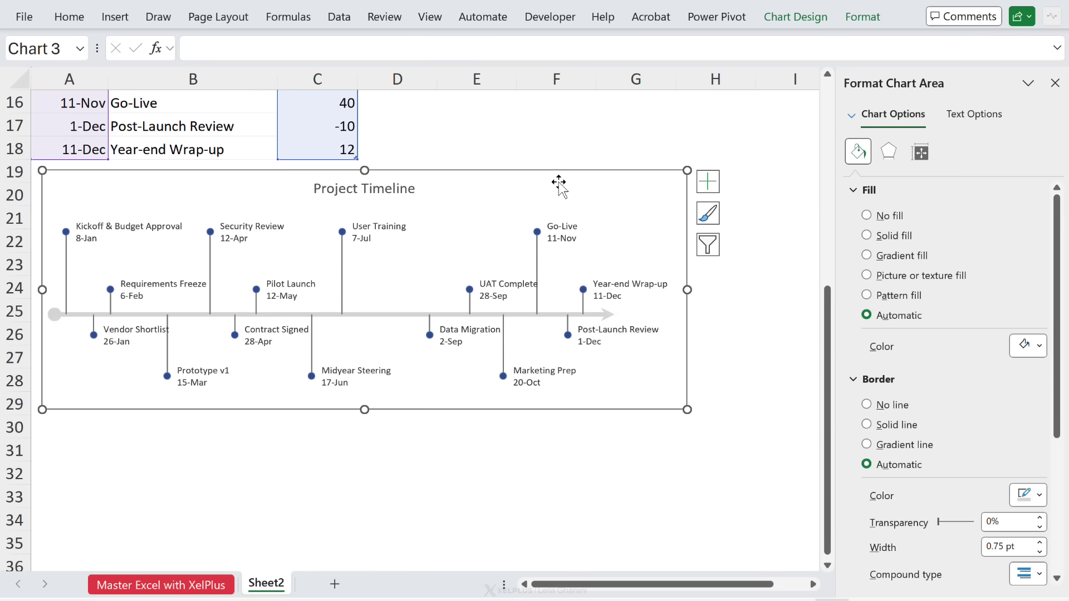
Give the chart area No Outline via Shape Outline
click(862, 17)
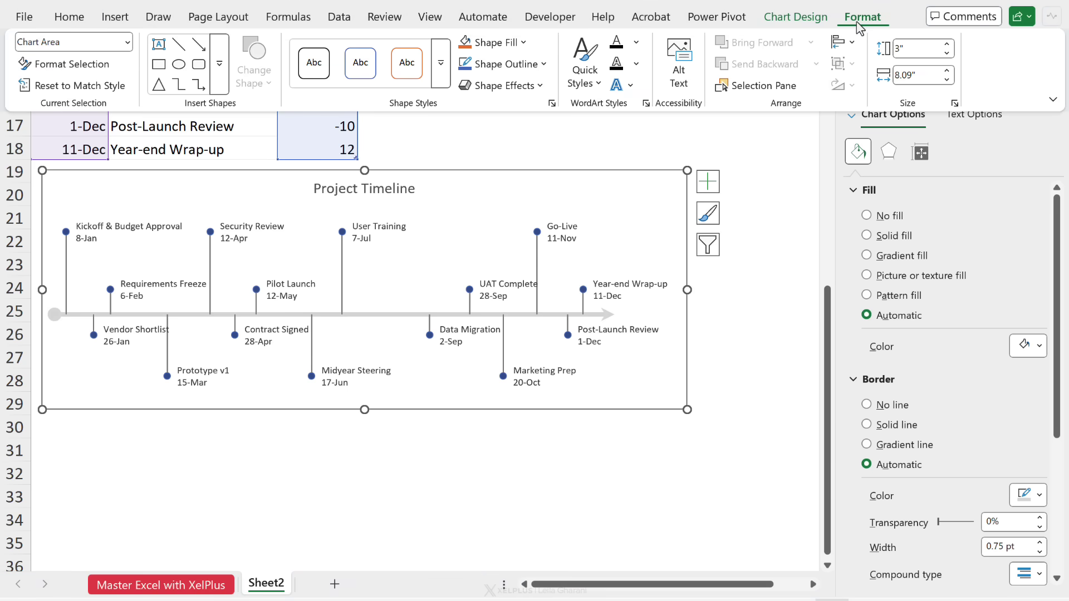
click(543, 64)
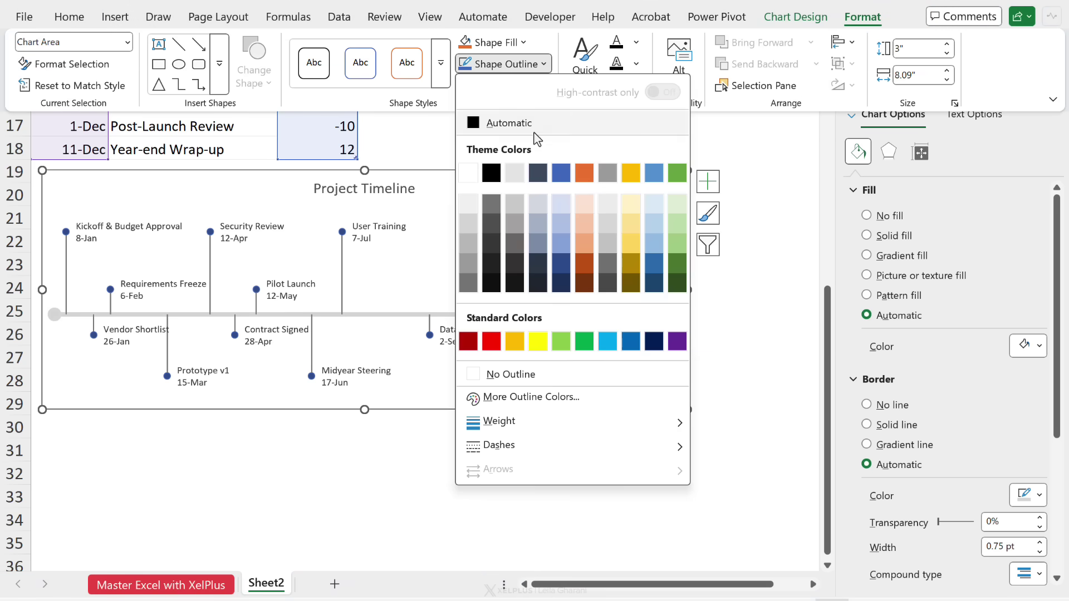
click(511, 375)
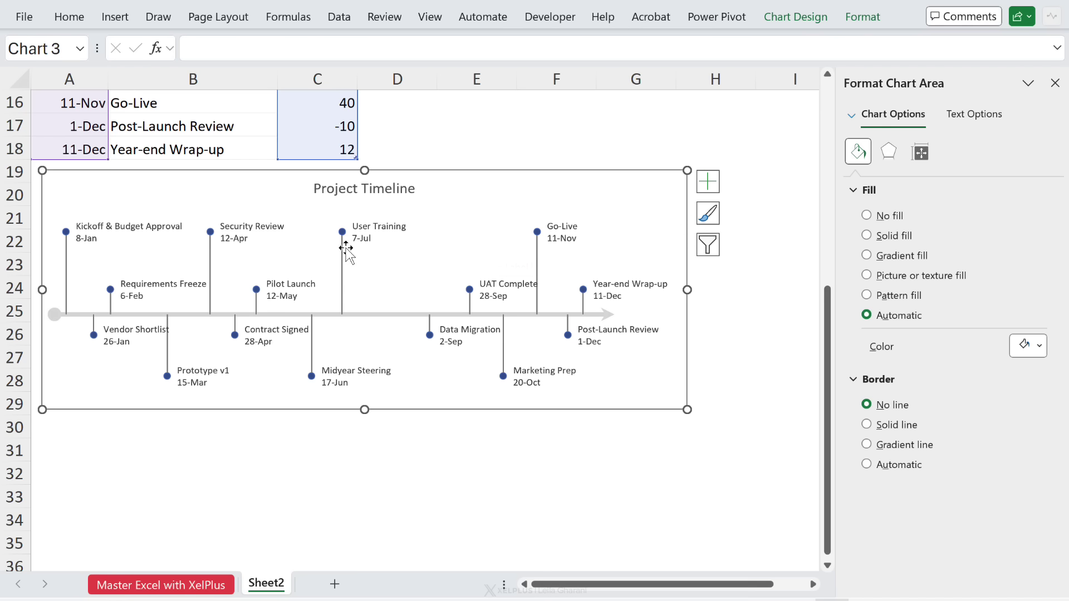
mouse_move(341, 231)
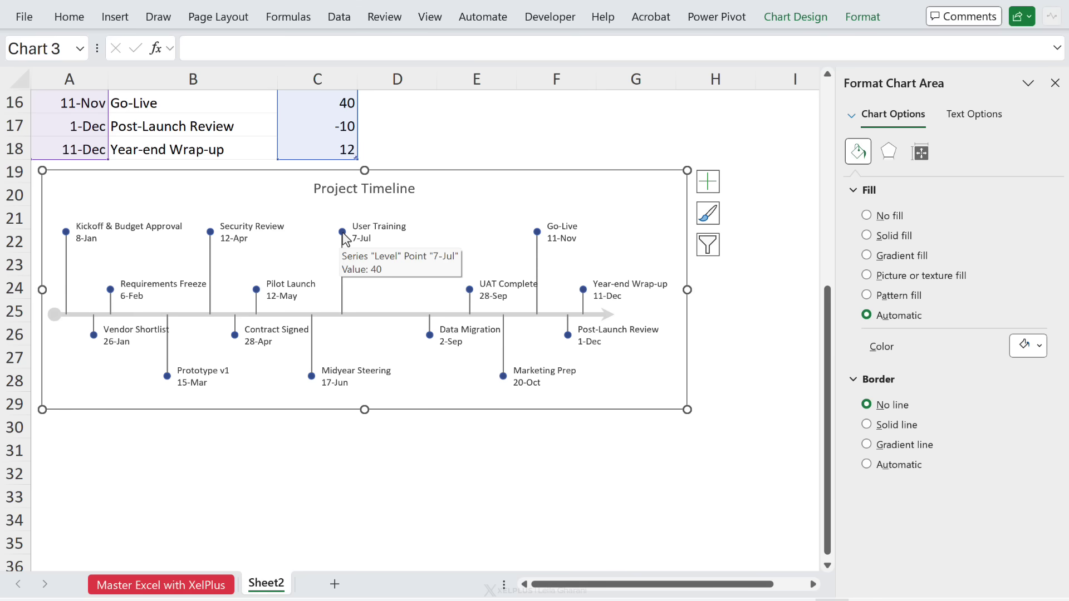
Make the User Training point a larger diamond marker
click(341, 233)
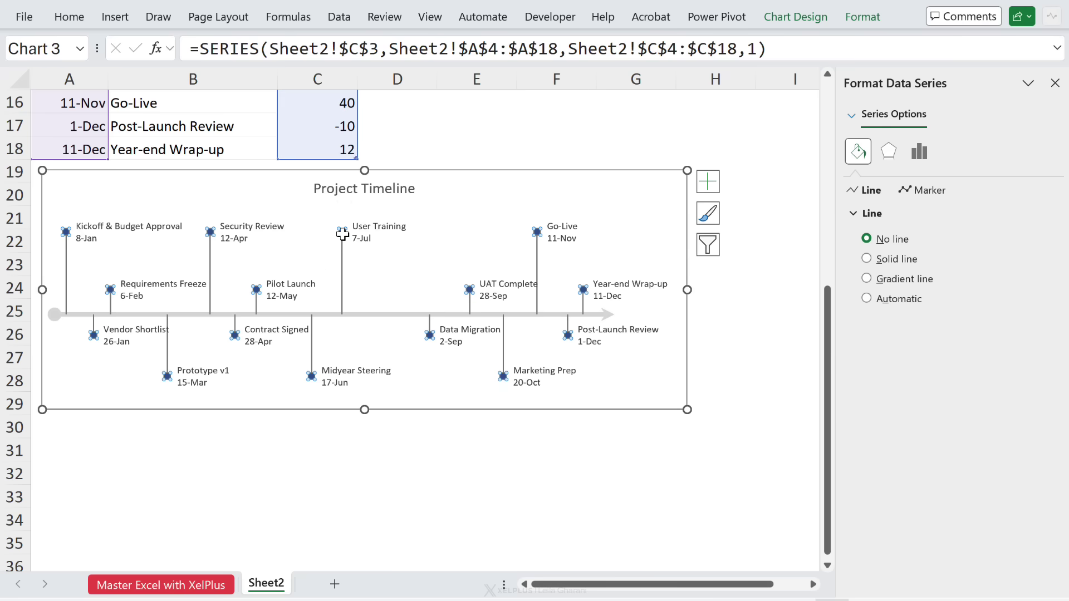
click(342, 234)
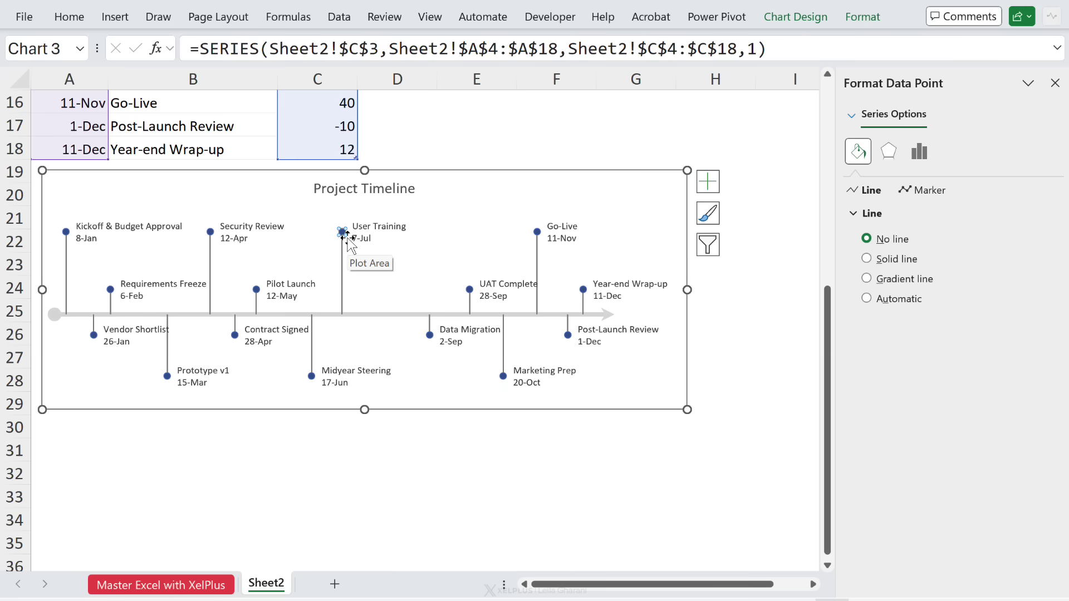
click(923, 191)
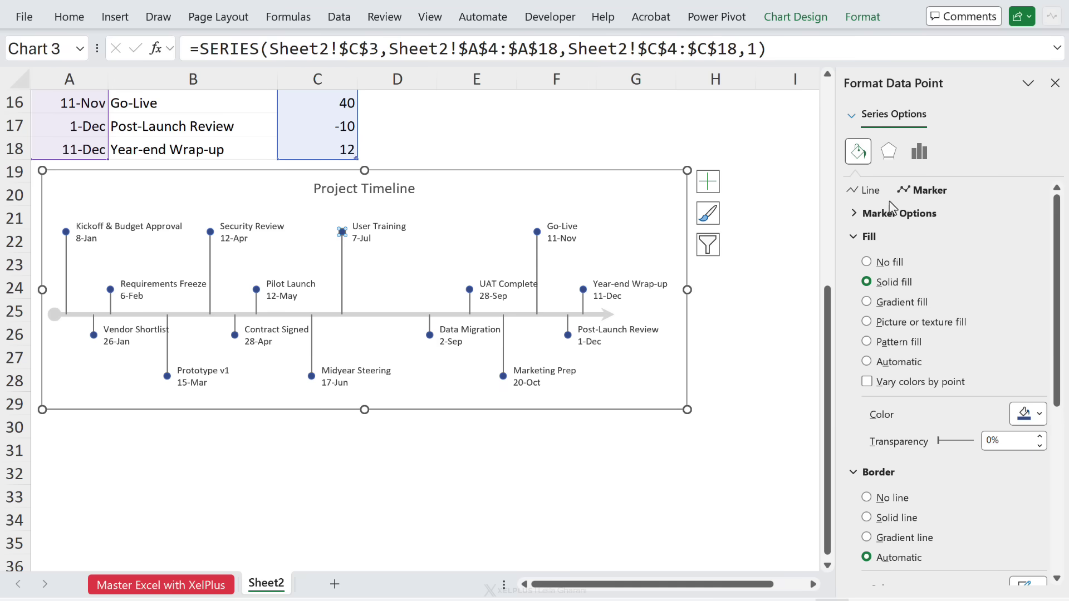
click(899, 213)
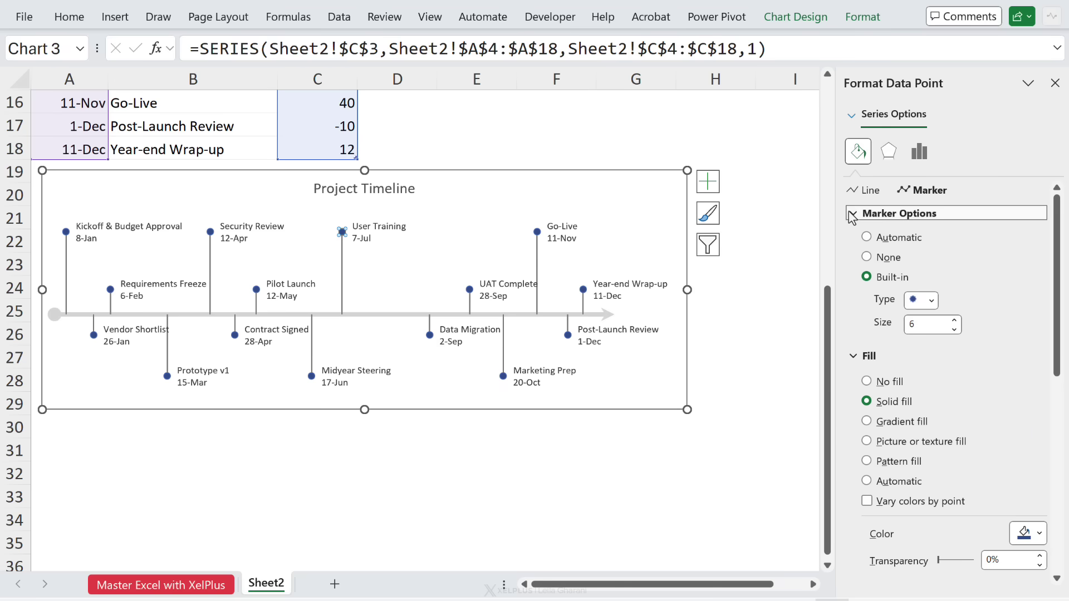
click(954, 320)
click(932, 302)
click(912, 336)
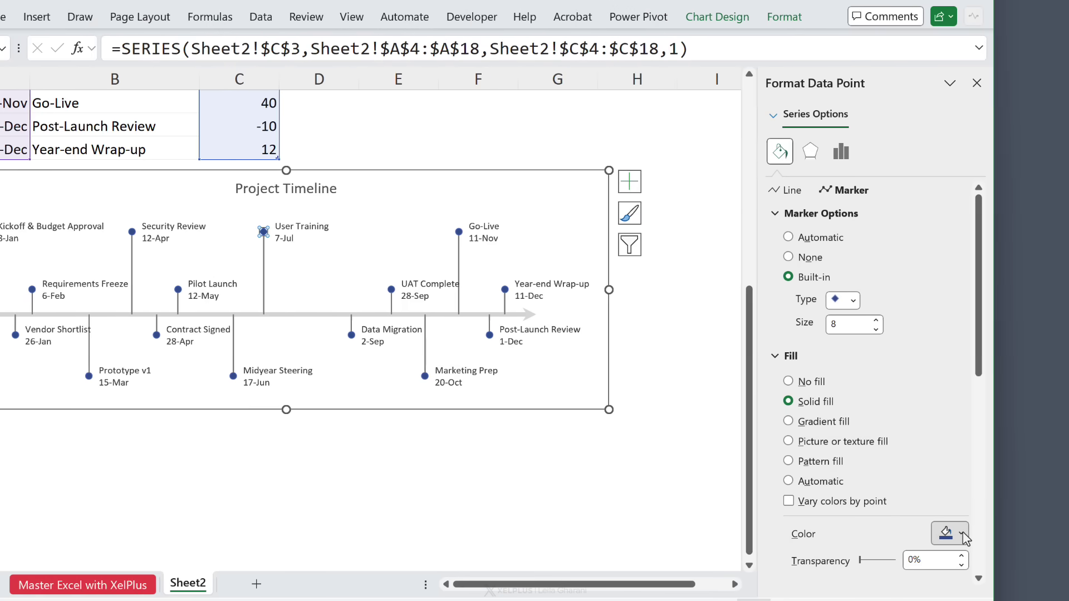
Fill the User Training marker solid orange with no border line
click(963, 532)
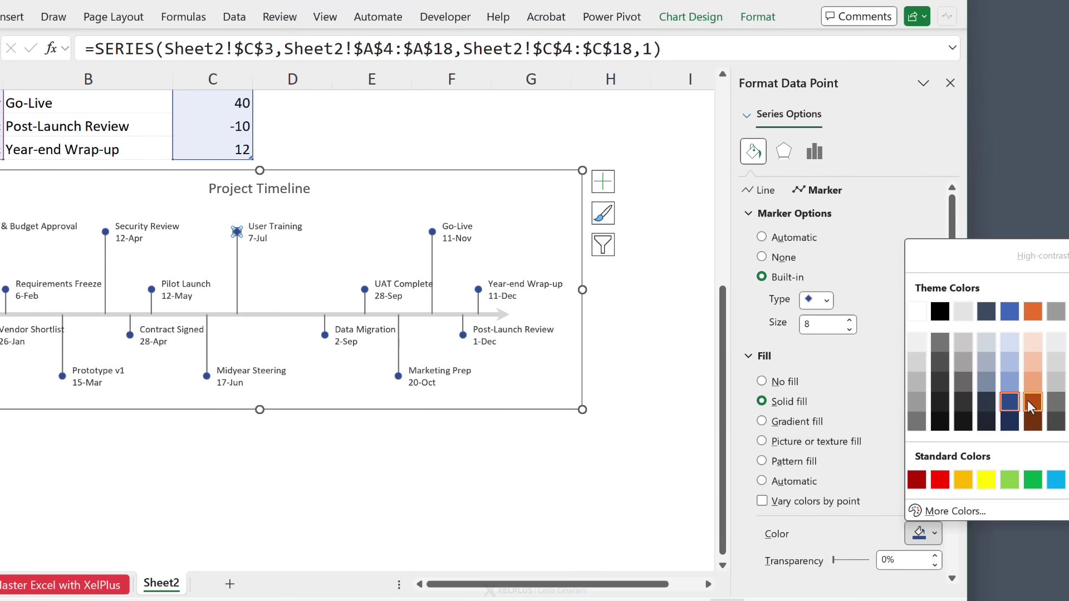
click(1027, 400)
scroll(924, 399, down, 2)
click(808, 456)
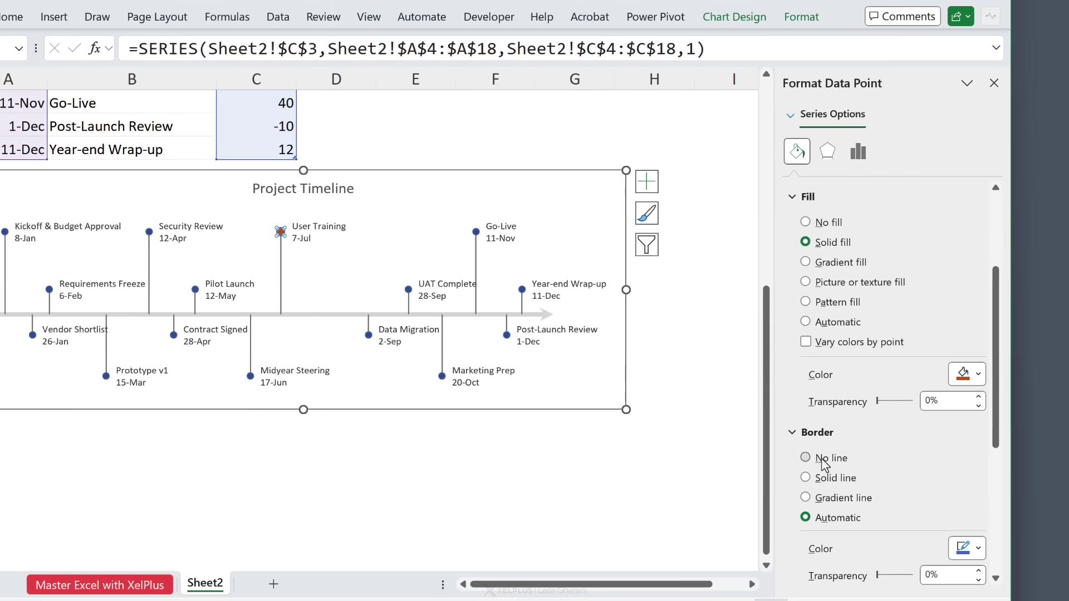
click(472, 149)
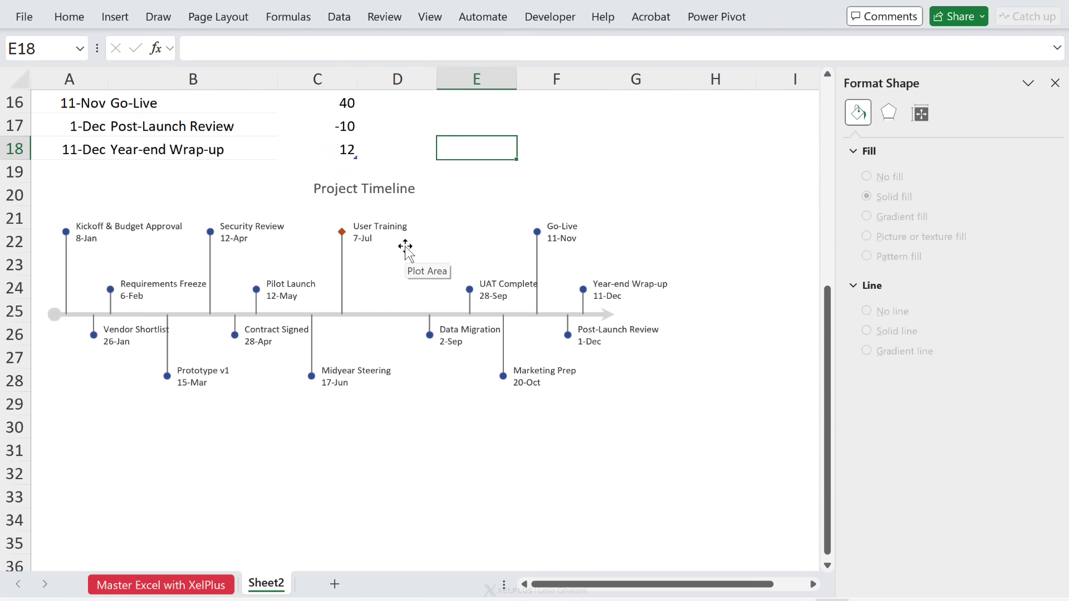
scroll(406, 250, up, 2)
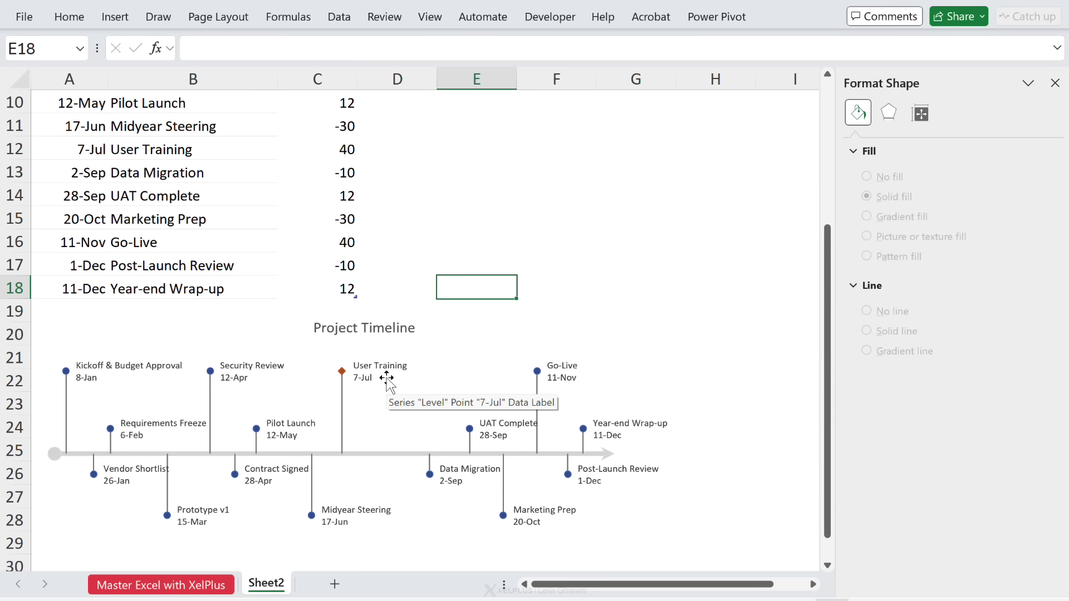
Change the User Training date in A12 from 7/7/2026 to 8/7/2026
click(86, 150)
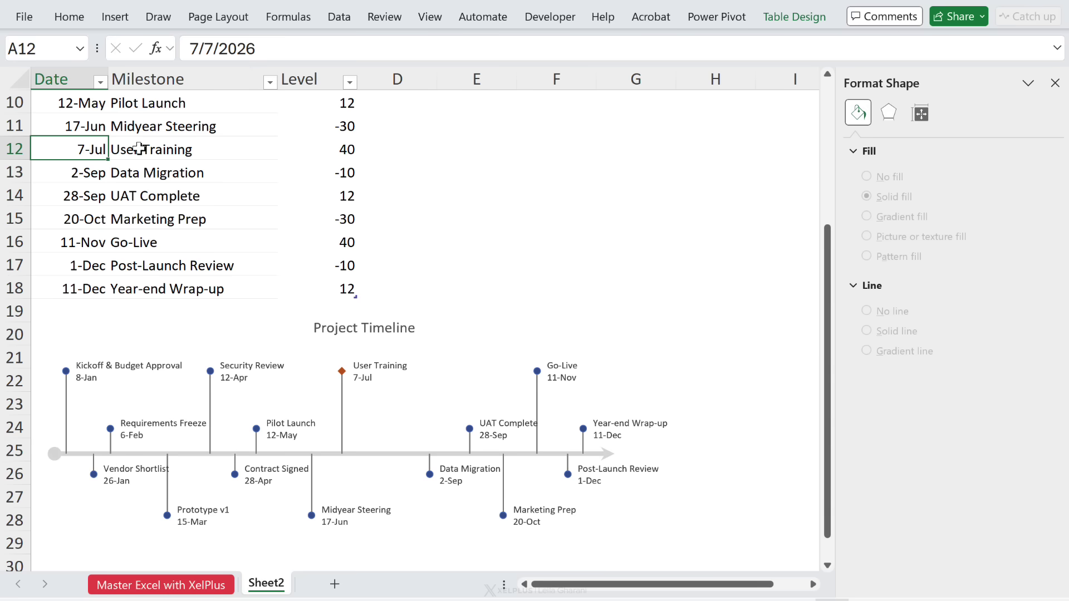
click(201, 48)
drag(204, 48, 213, 47)
click(186, 48)
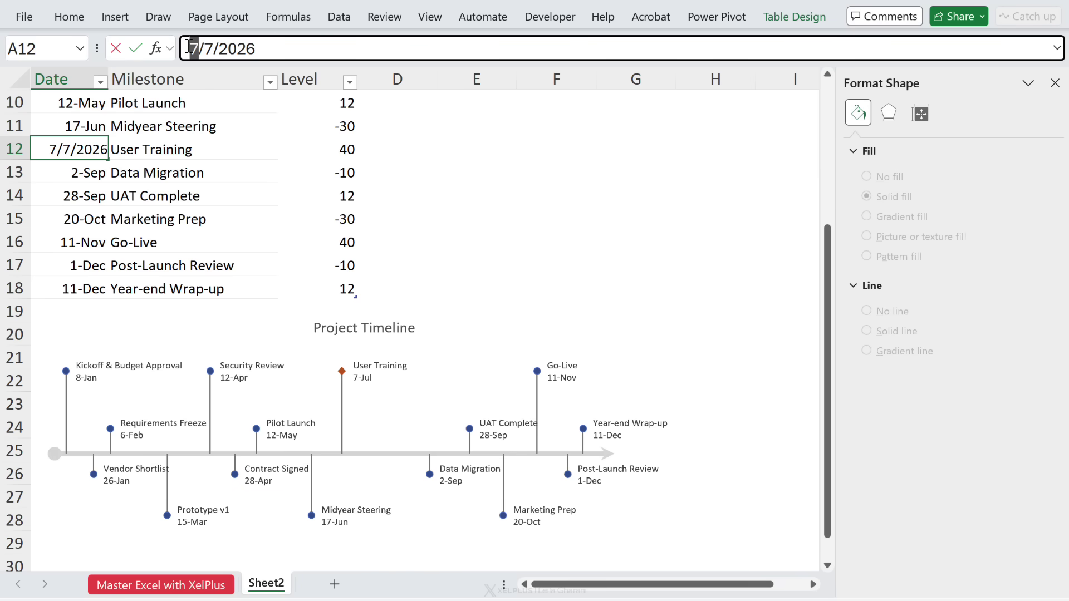
text(8)
key(Return)
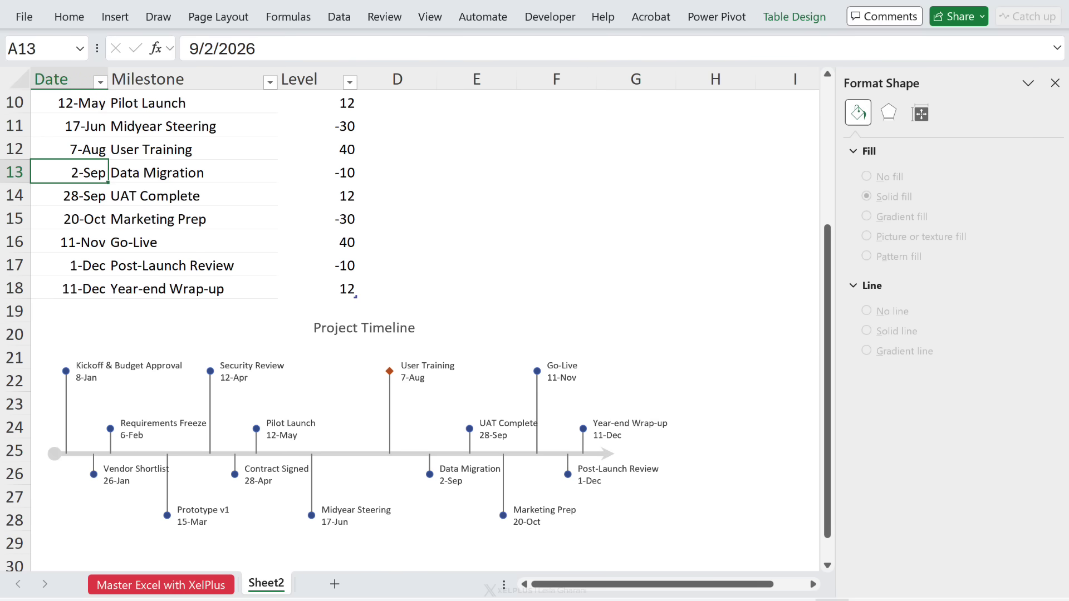
scroll(493, 292, up, 5)
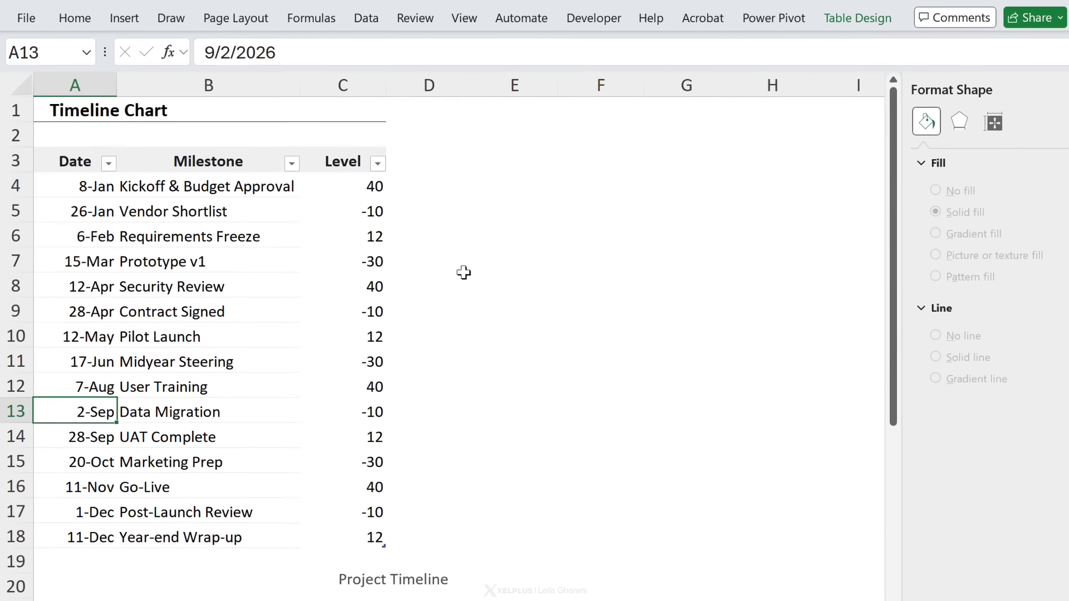
Open C4's Level formula and highlight its ROW() part
click(385, 201)
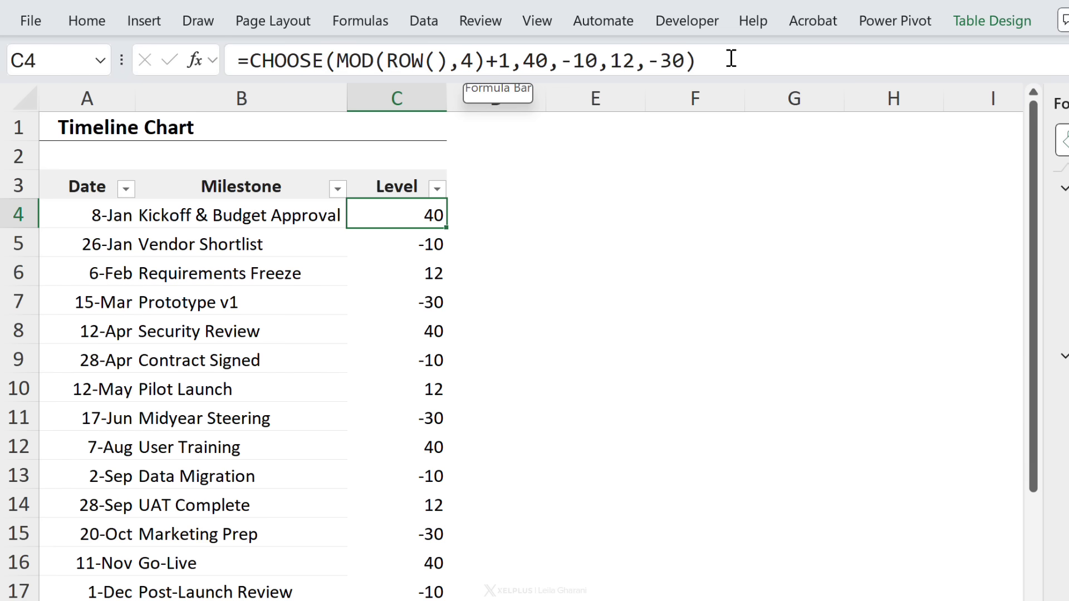
click(471, 60)
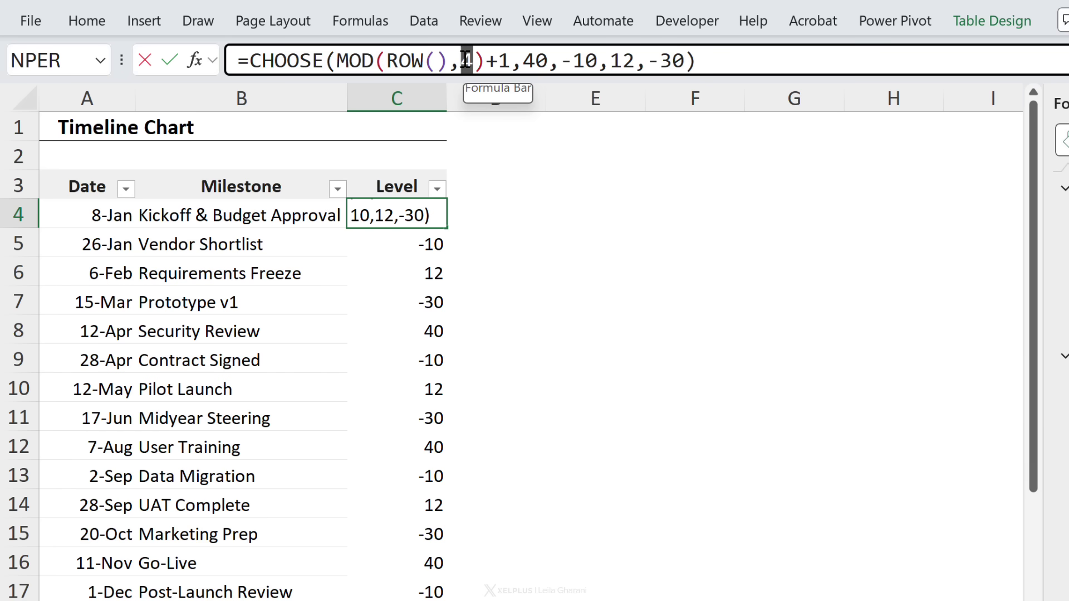
text(4)
click(683, 60)
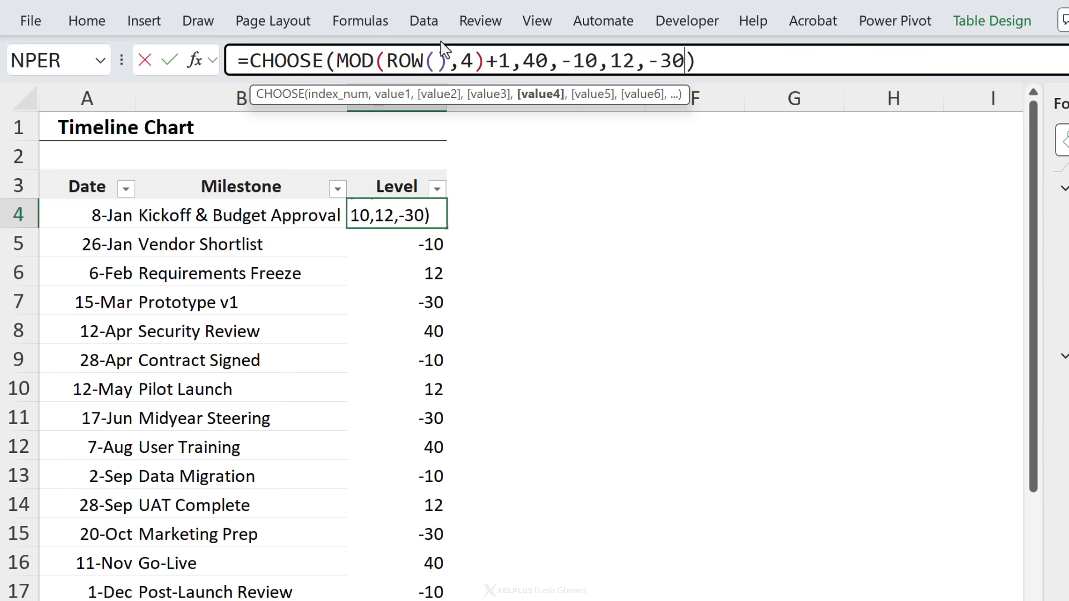
drag(449, 61, 389, 60)
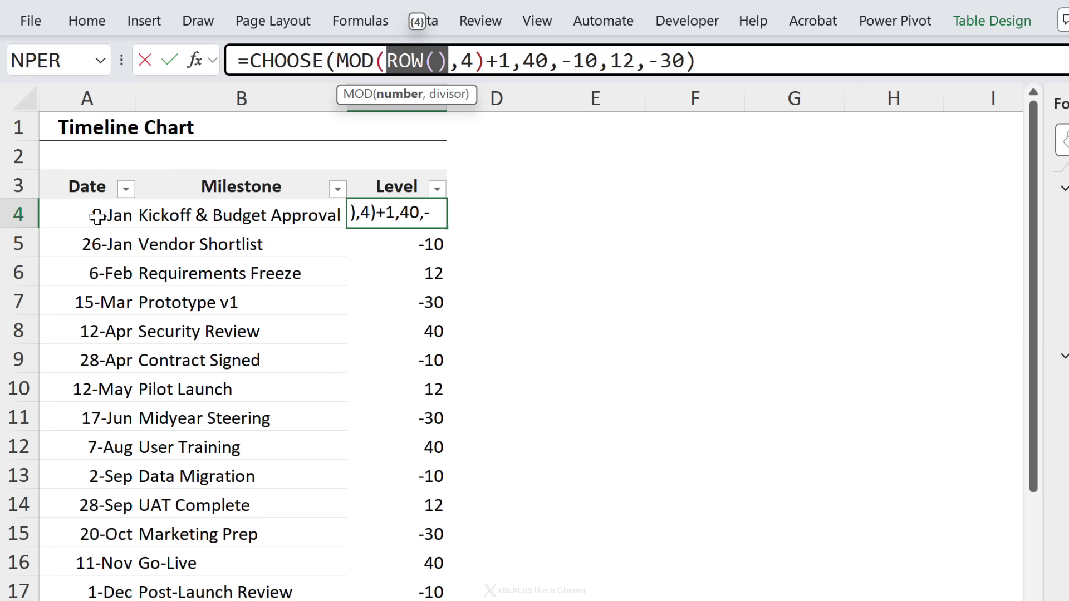
drag(387, 60, 449, 60)
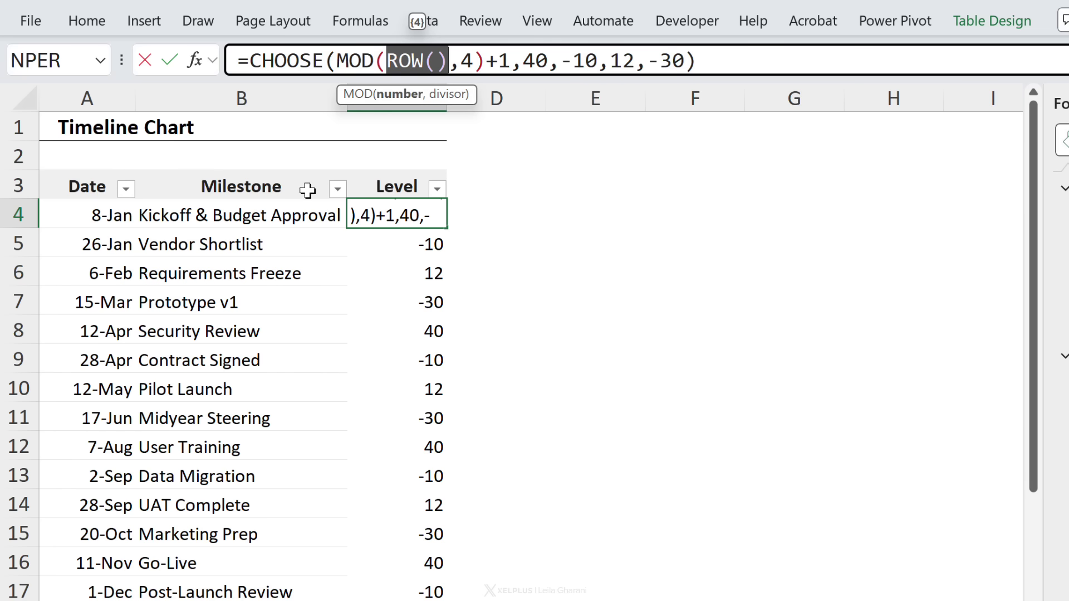
Highlight the CHOOSE level values 40, -10, 12 and -30 in the formula
drag(523, 60, 684, 60)
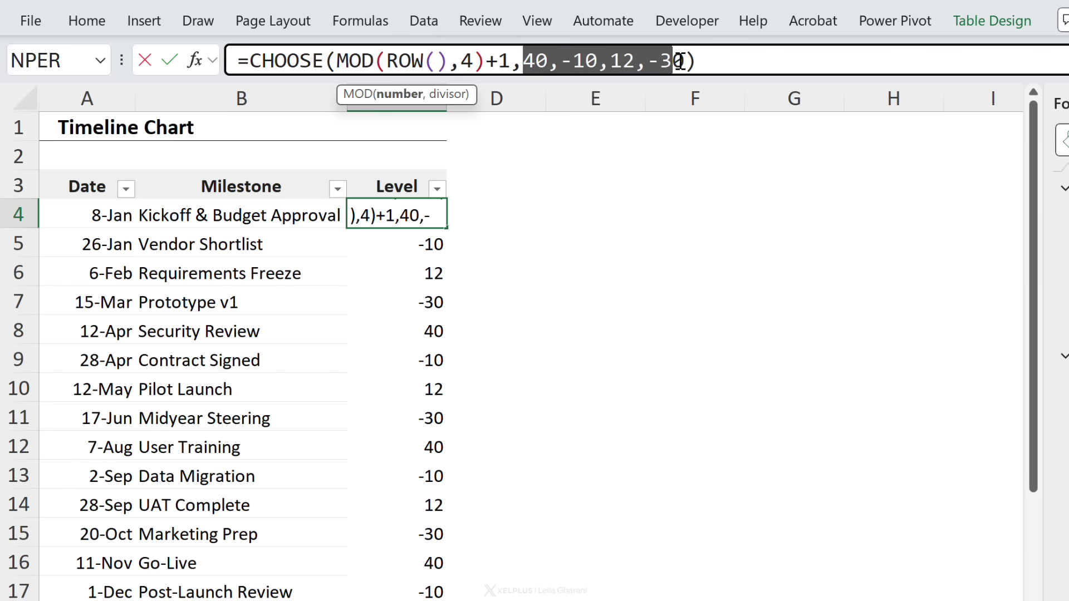
click(522, 60)
double_click(535, 60)
click(574, 60)
double_click(623, 60)
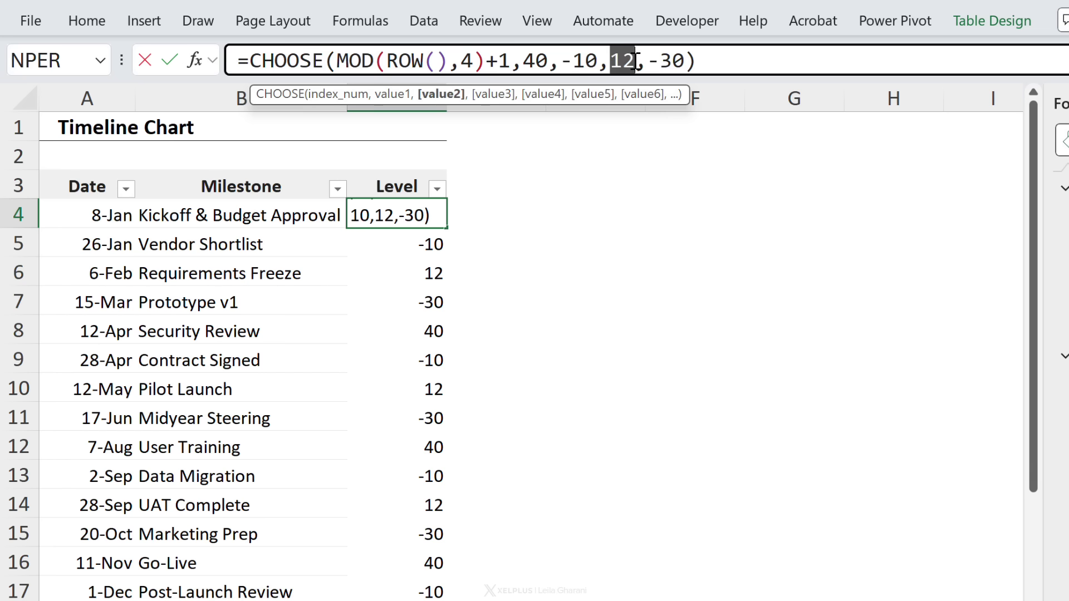
drag(649, 60, 685, 60)
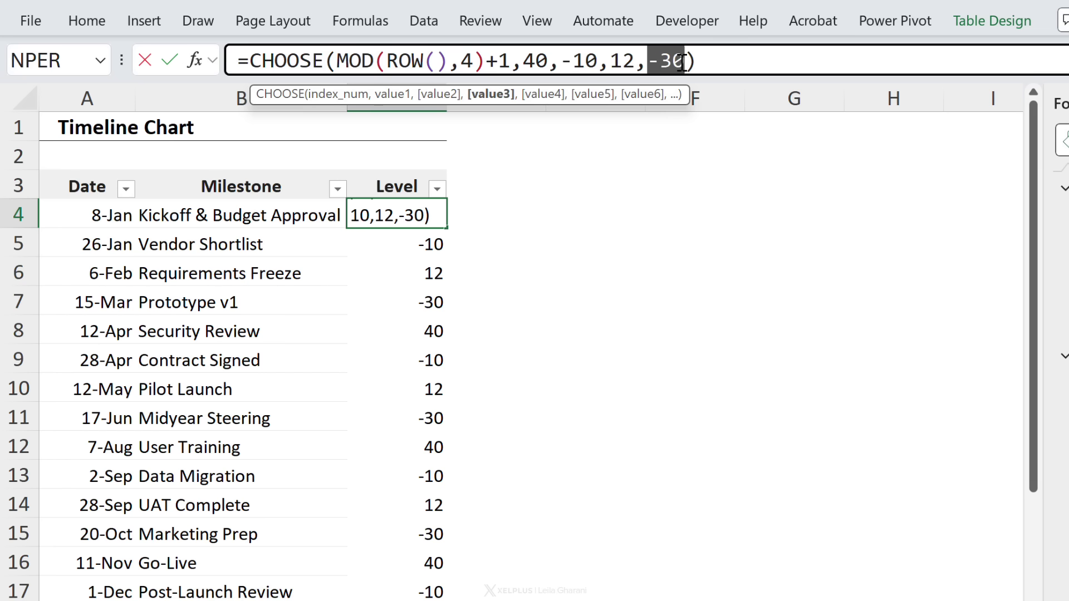
drag(525, 60, 685, 62)
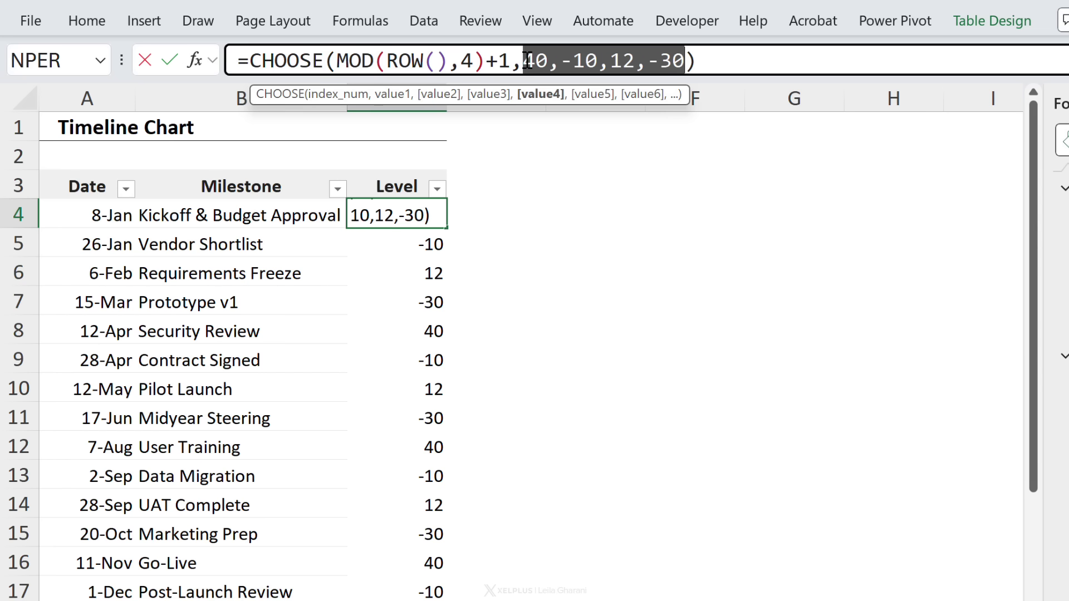
Change ROW() to ROW()-ROW(TableTime[#Headers])-1 in C4 and check the result in C5
click(438, 61)
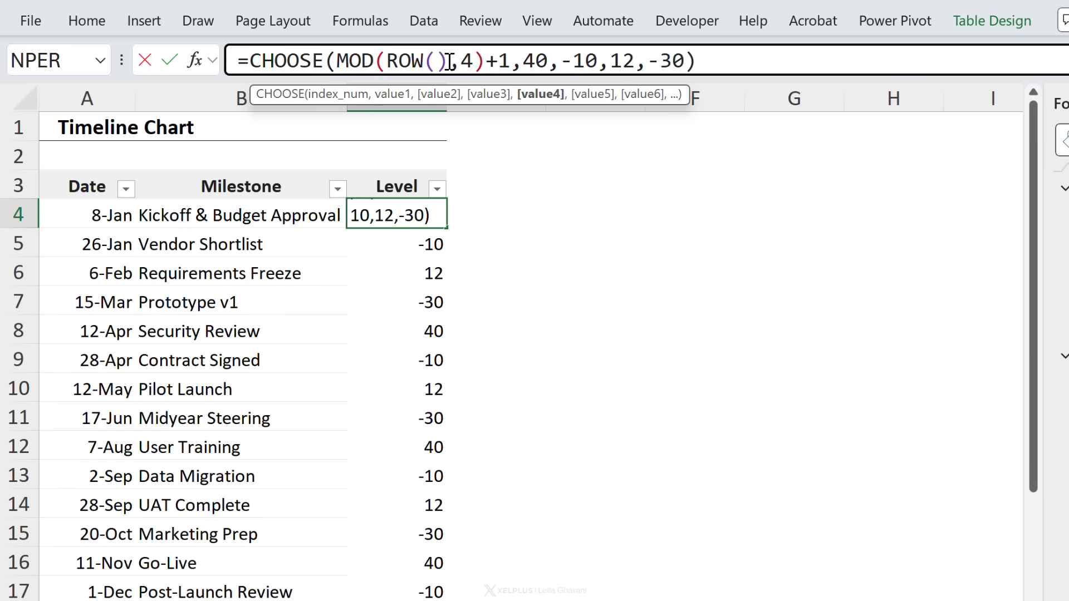
text(-)
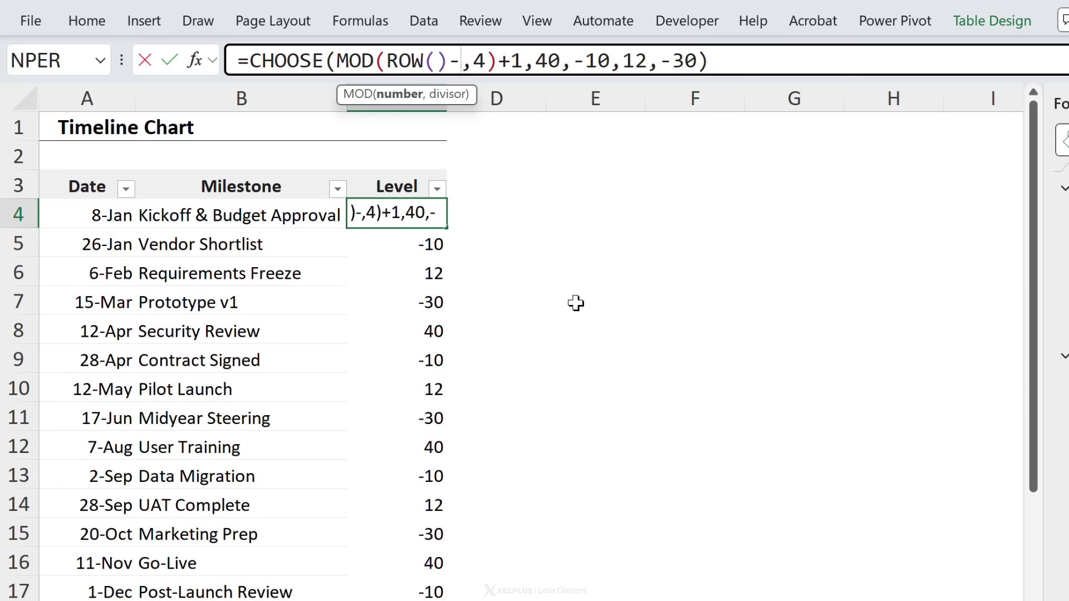
text(row)
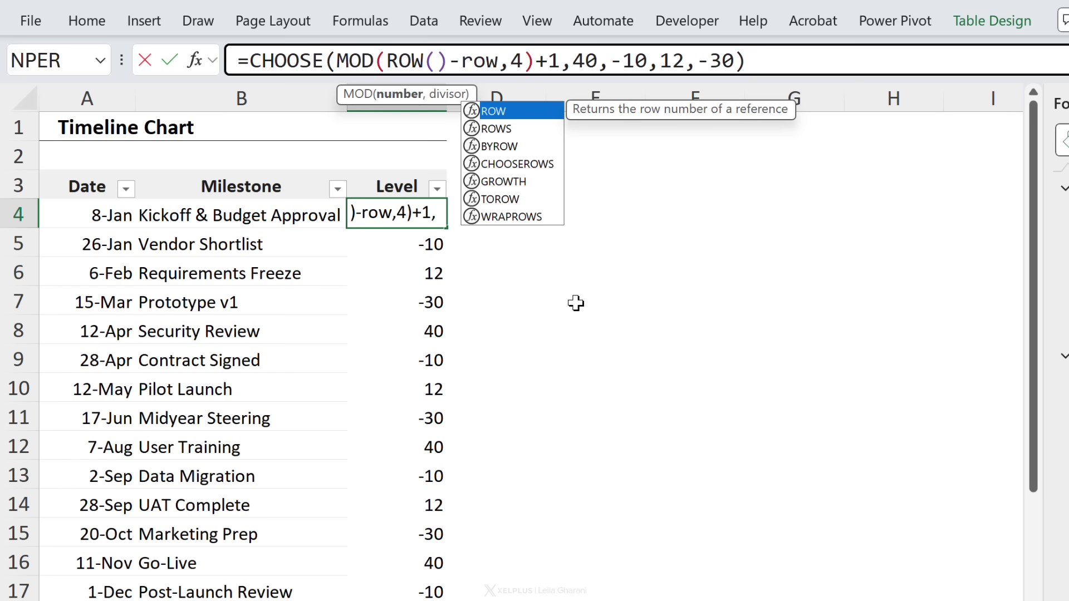
text(()
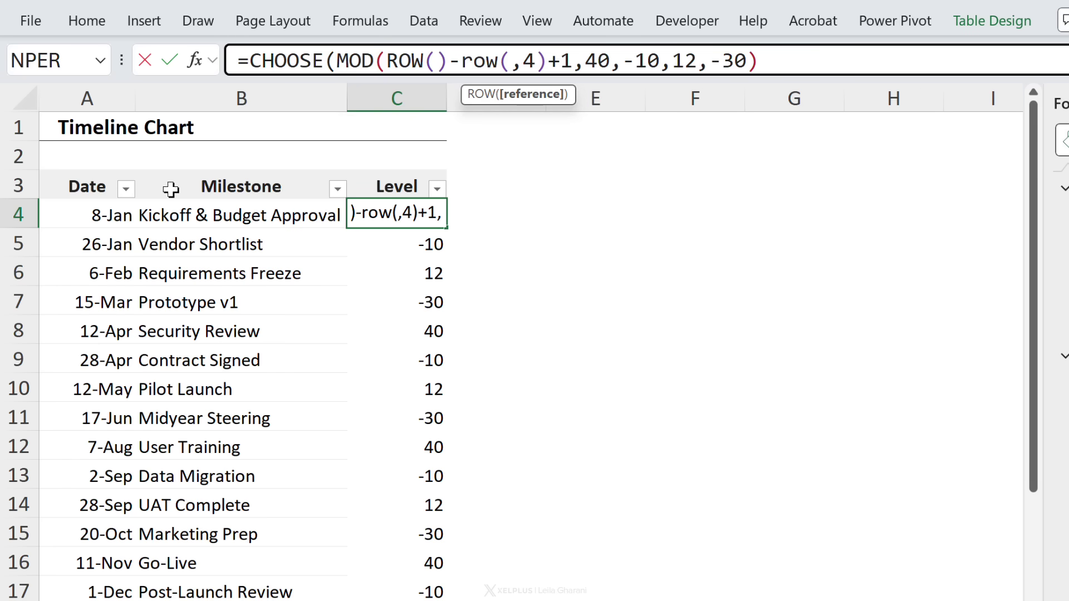
drag(89, 185, 368, 184)
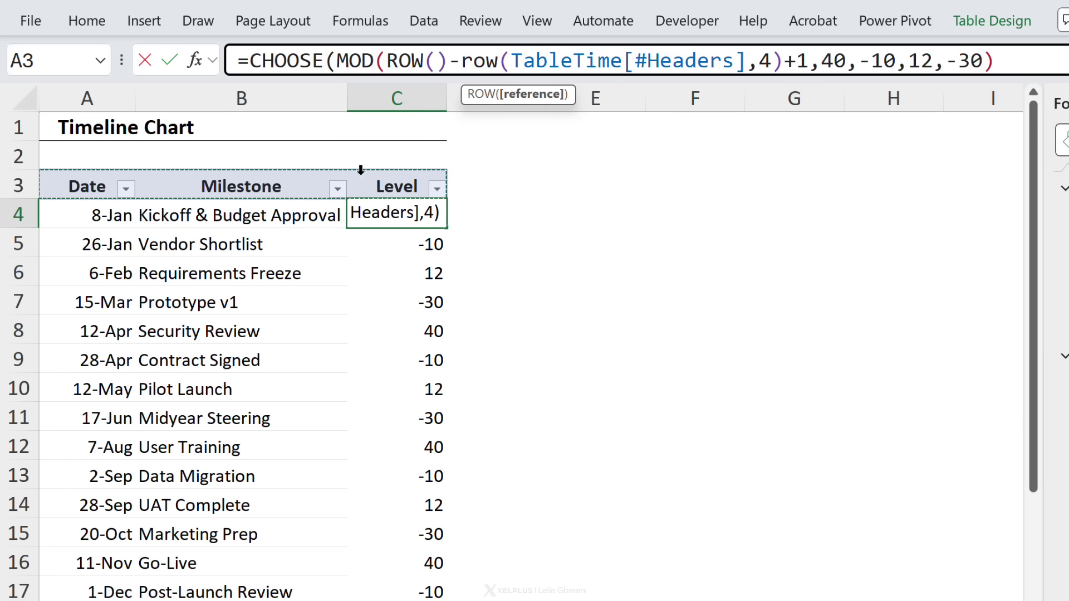
text())
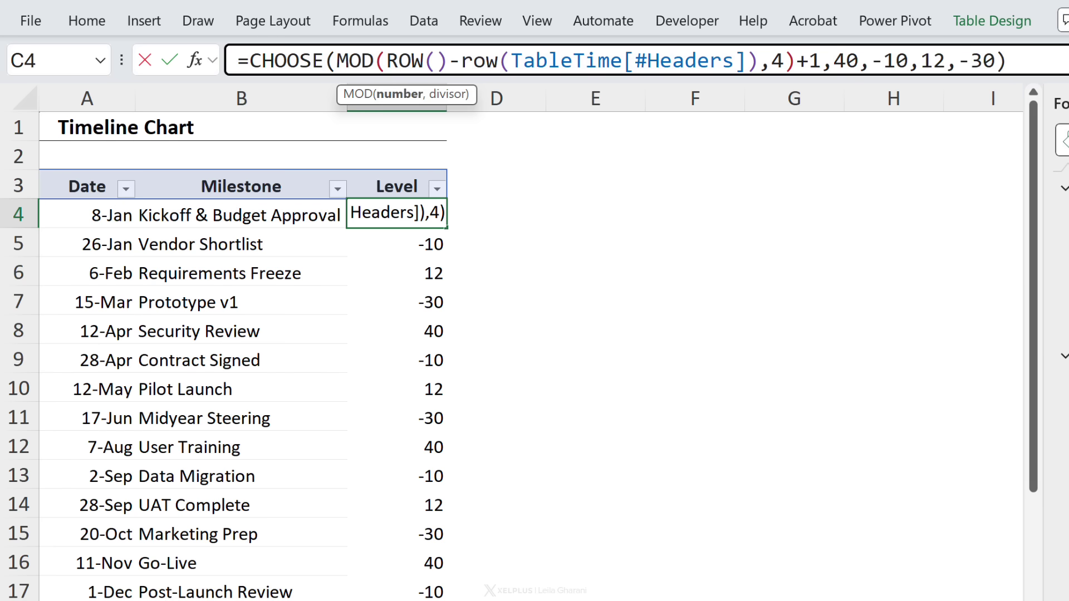
text(-1)
key(Return)
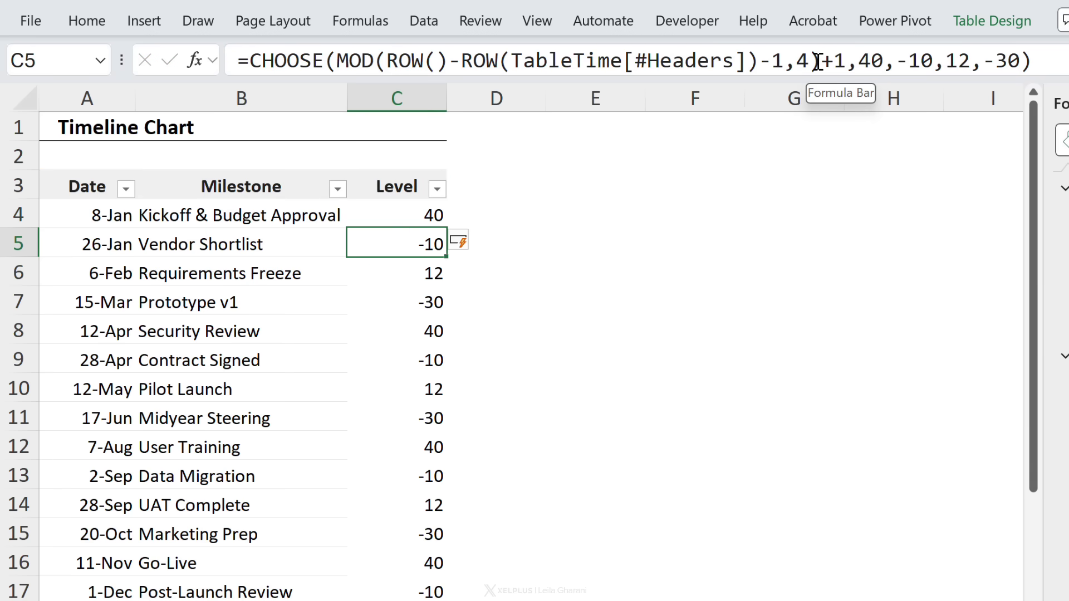
drag(857, 61, 882, 60)
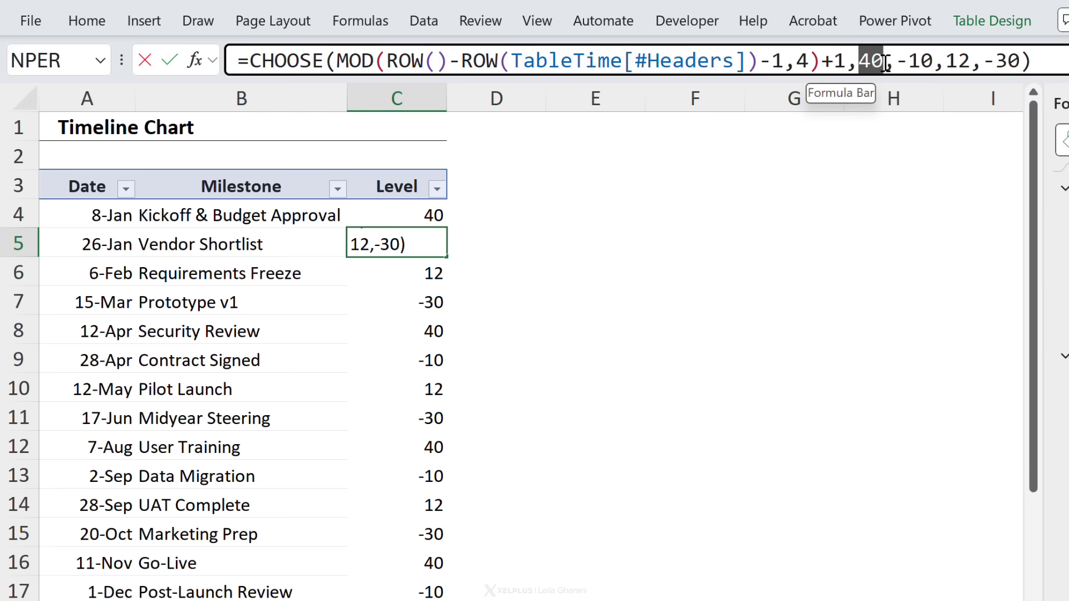
key(Return)
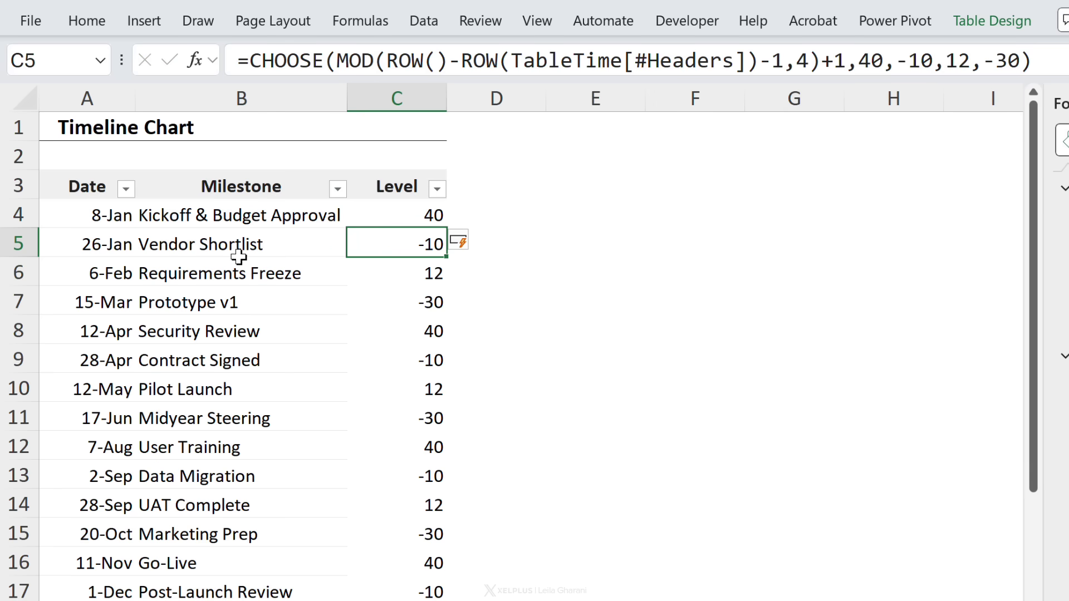
scroll(239, 257, down, 3)
scroll(239, 256, down, 2)
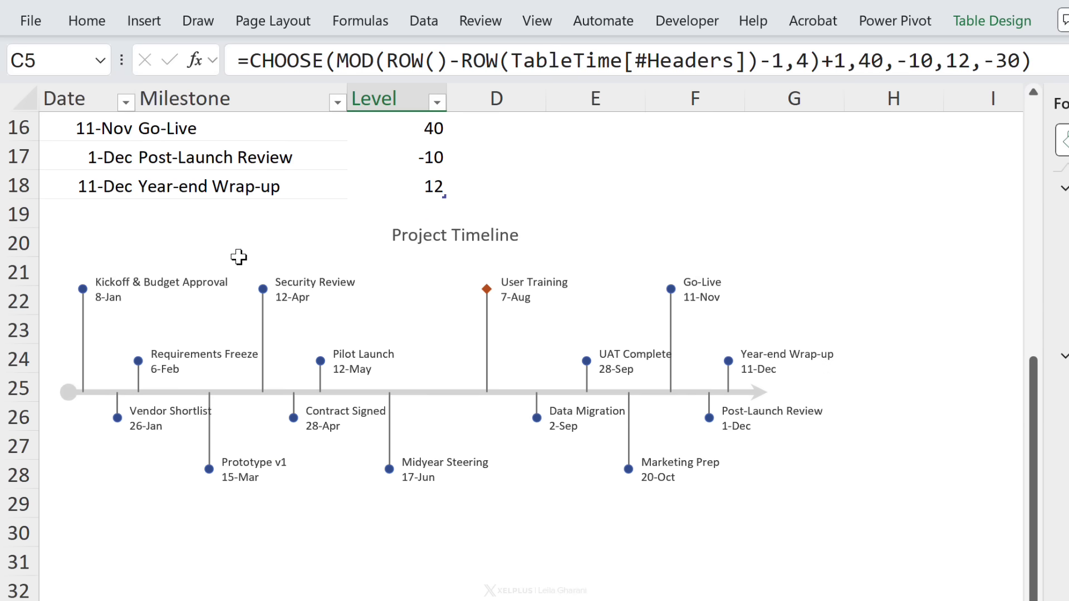